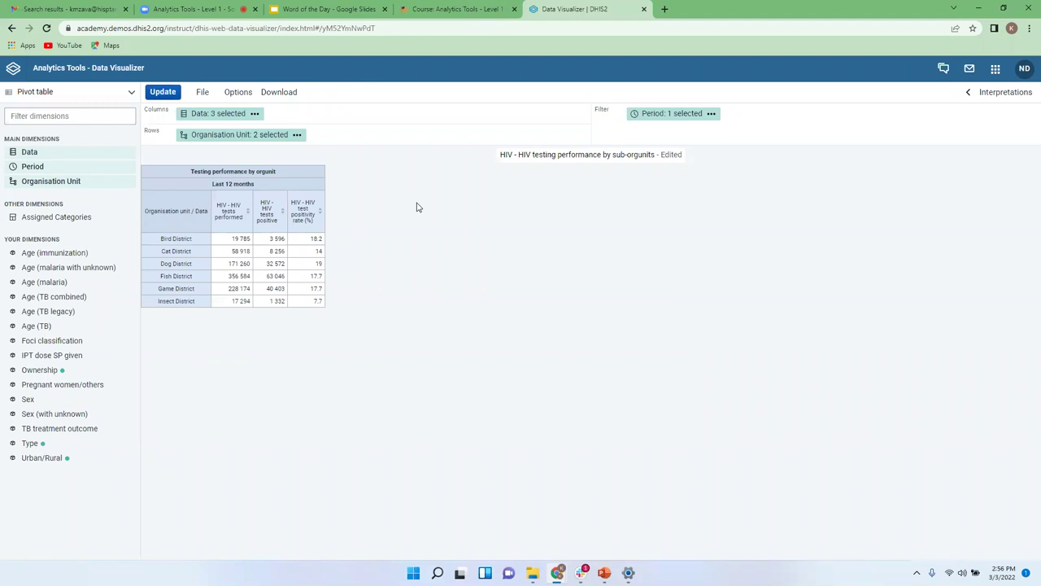
Step: Replace the selected period with Last 6 months, and move the Period dimension from the filter to the columns of the updated pivot table
{"action": "left_click", "coordinate": [648, 116]}
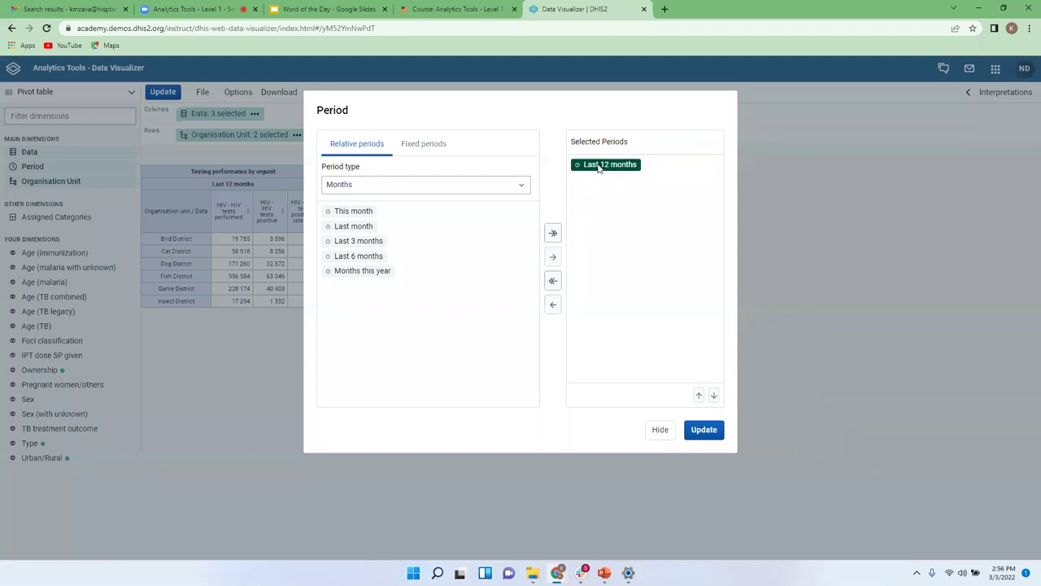
{"action": "double_click", "coordinate": [598, 165]}
{"action": "double_click", "coordinate": [346, 257]}
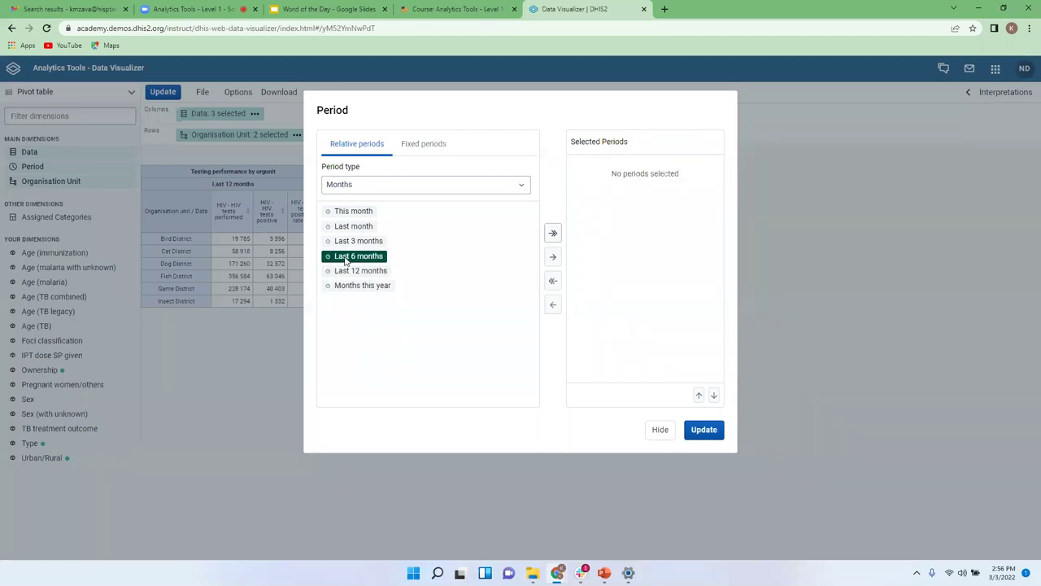
{"action": "left_click", "coordinate": [659, 430]}
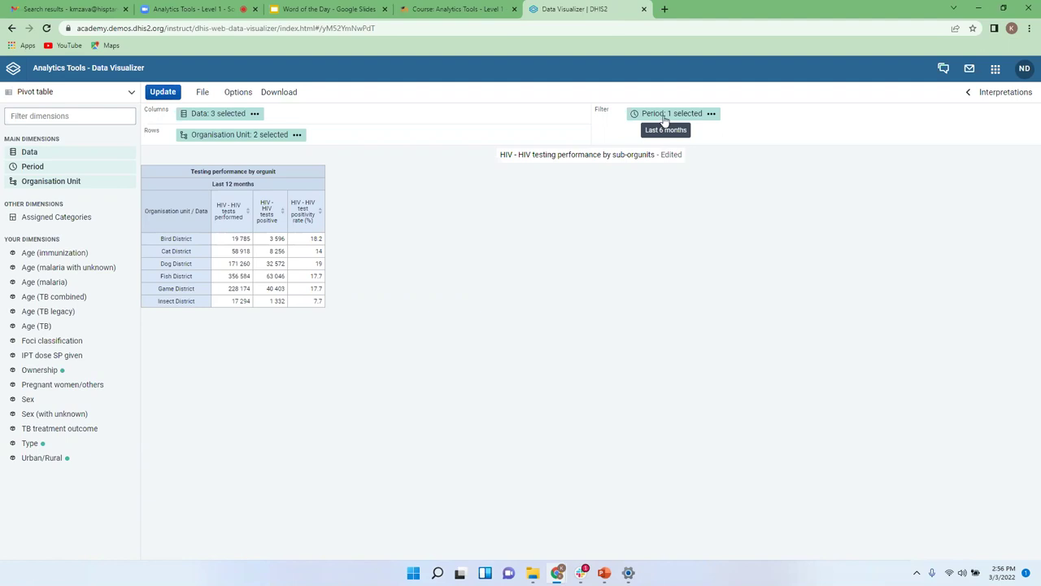
{"action": "left_click_drag", "start_coordinate": [664, 119], "coordinate": [355, 107]}
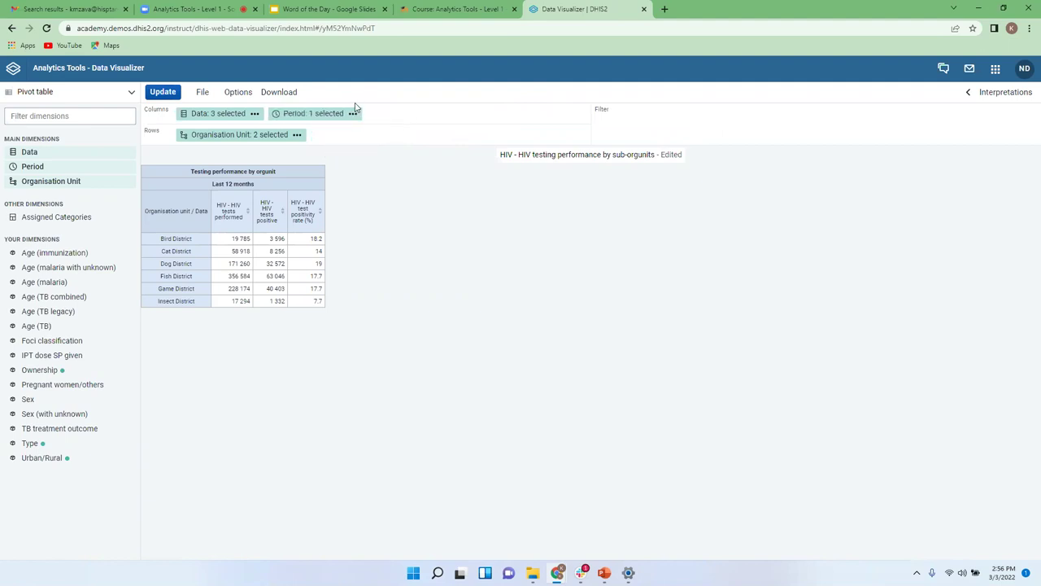
{"action": "left_click", "coordinate": [163, 92]}
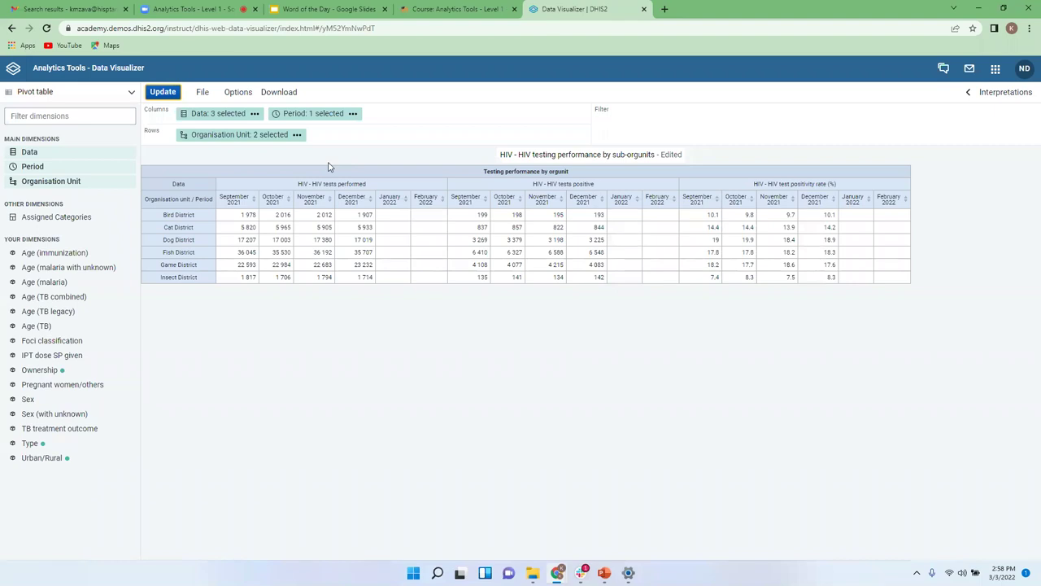
Step: Remove HIV test positivity rate (%) and HIV tests positive from the selected data items, keeping only HIV tests performed
{"action": "mouse_move", "coordinate": [202, 117]}
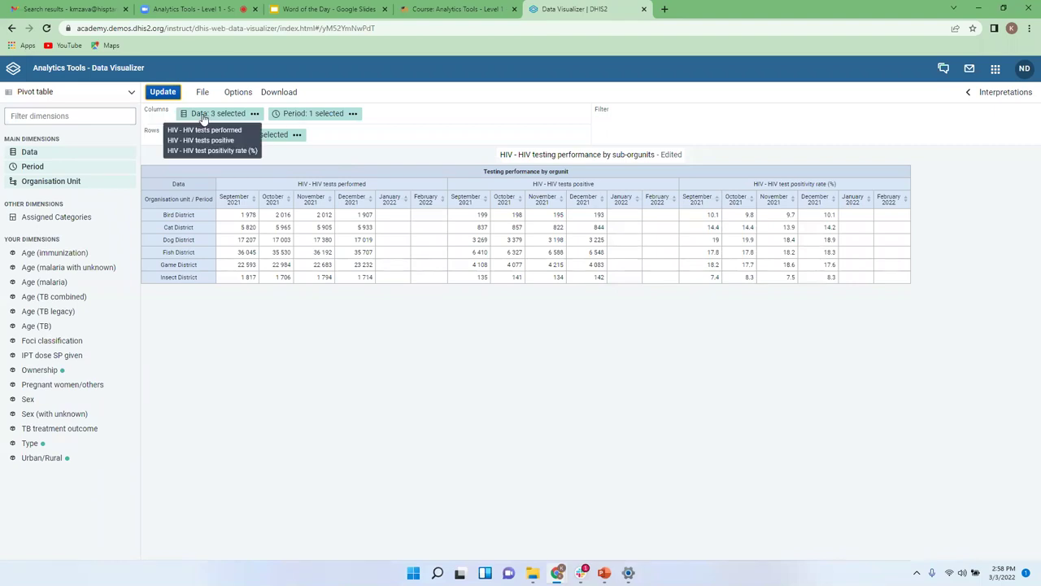
{"action": "left_click", "coordinate": [204, 117]}
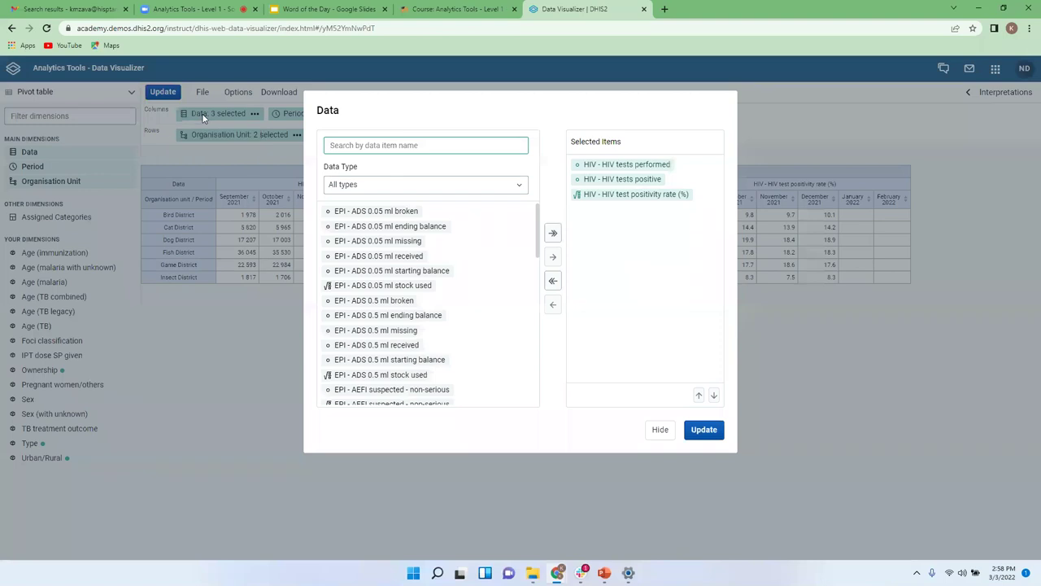
{"action": "double_click", "coordinate": [622, 195]}
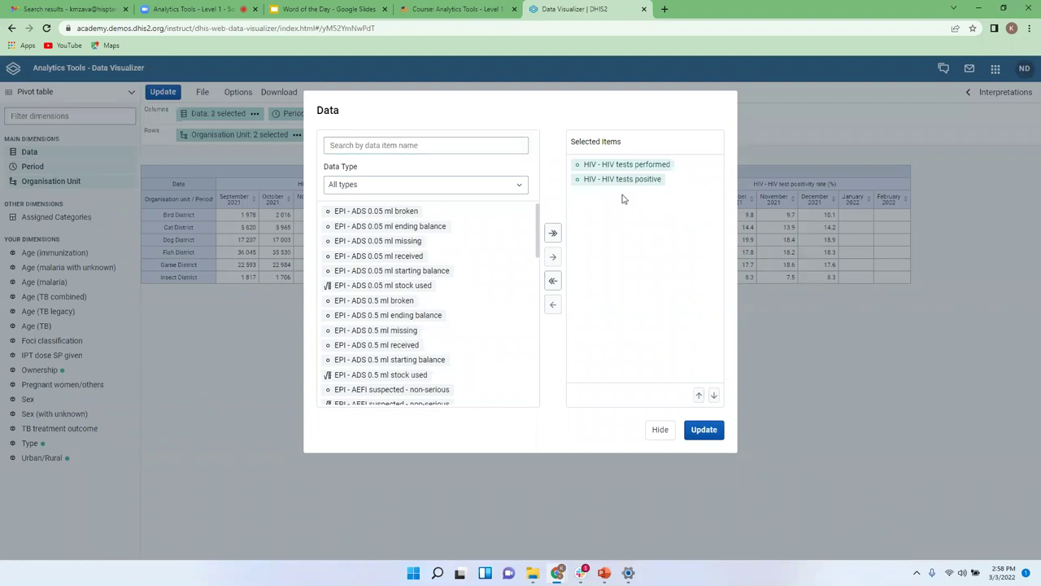
{"action": "double_click", "coordinate": [623, 180]}
{"action": "left_click", "coordinate": [660, 431]}
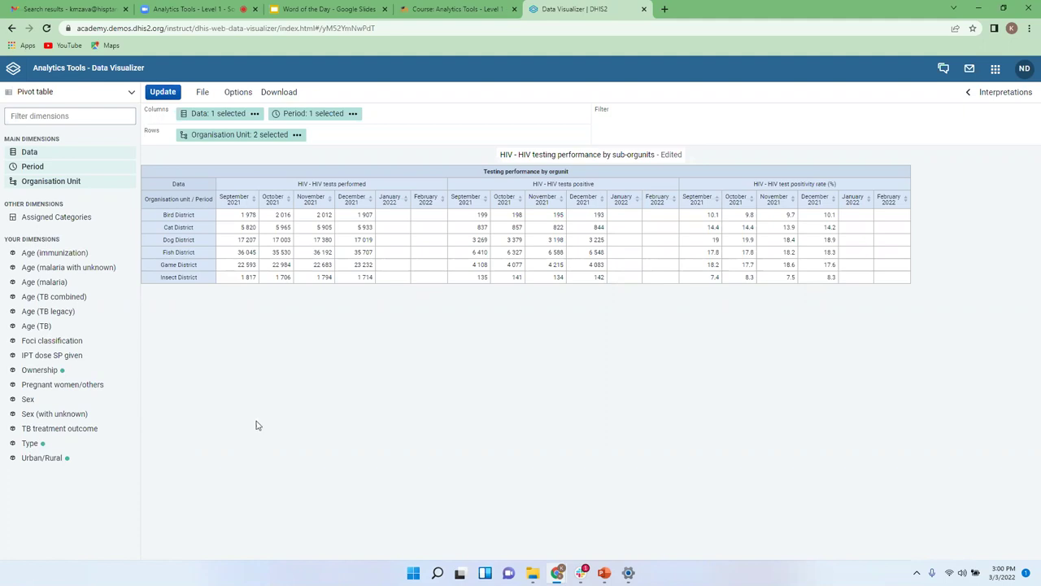
Step: Add the Sex dimension to the pivot table's columns
{"action": "left_click", "coordinate": [46, 400]}
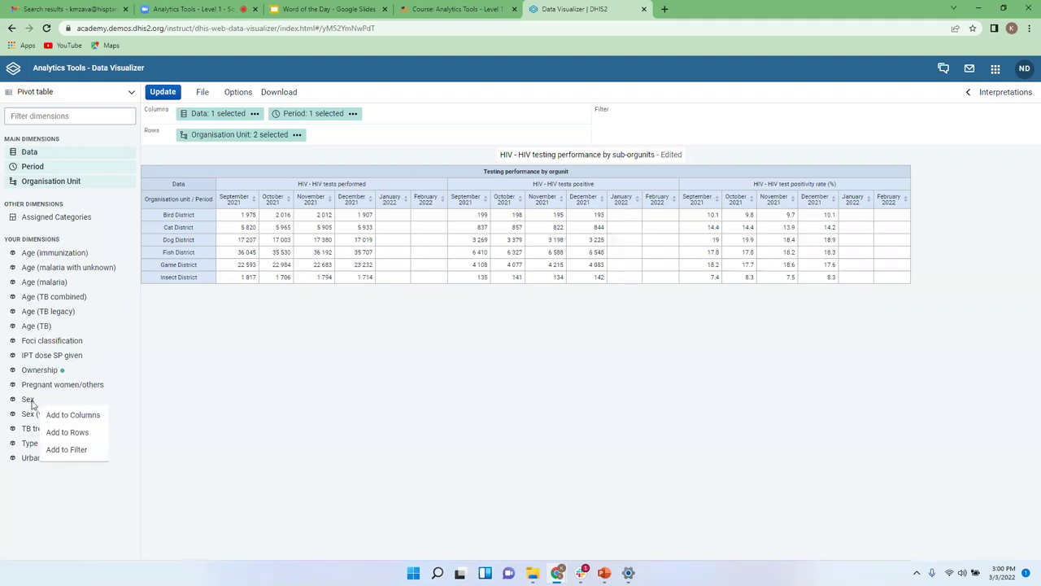
{"action": "left_click", "coordinate": [77, 416]}
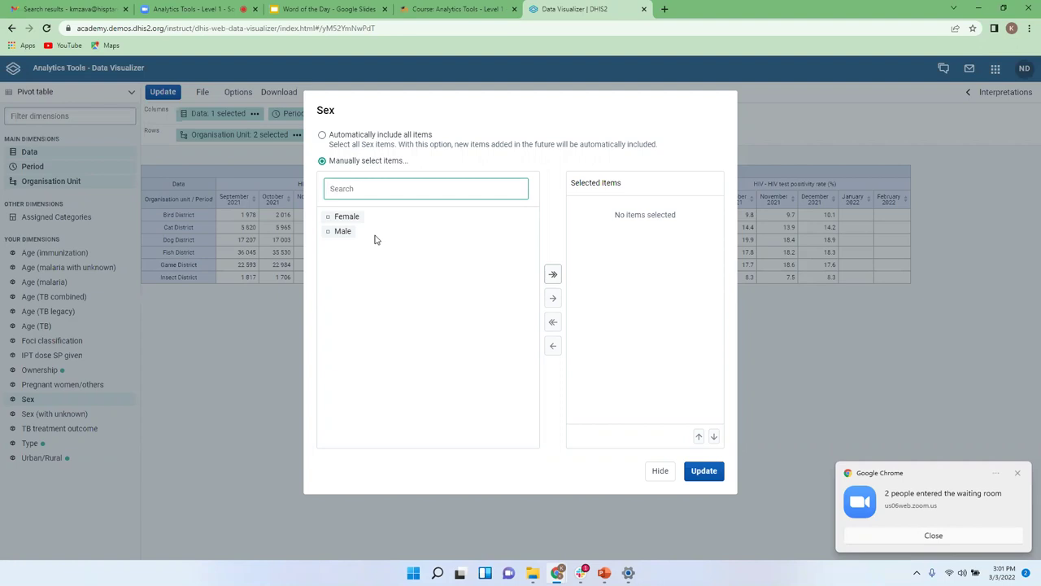
{"action": "left_click", "coordinate": [553, 277]}
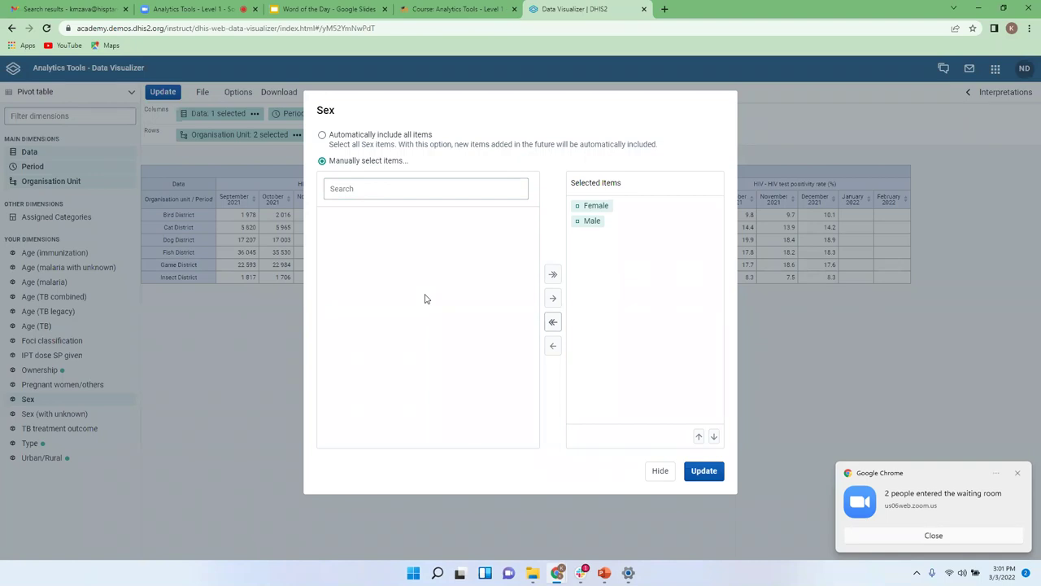
{"action": "left_click", "coordinate": [553, 322]}
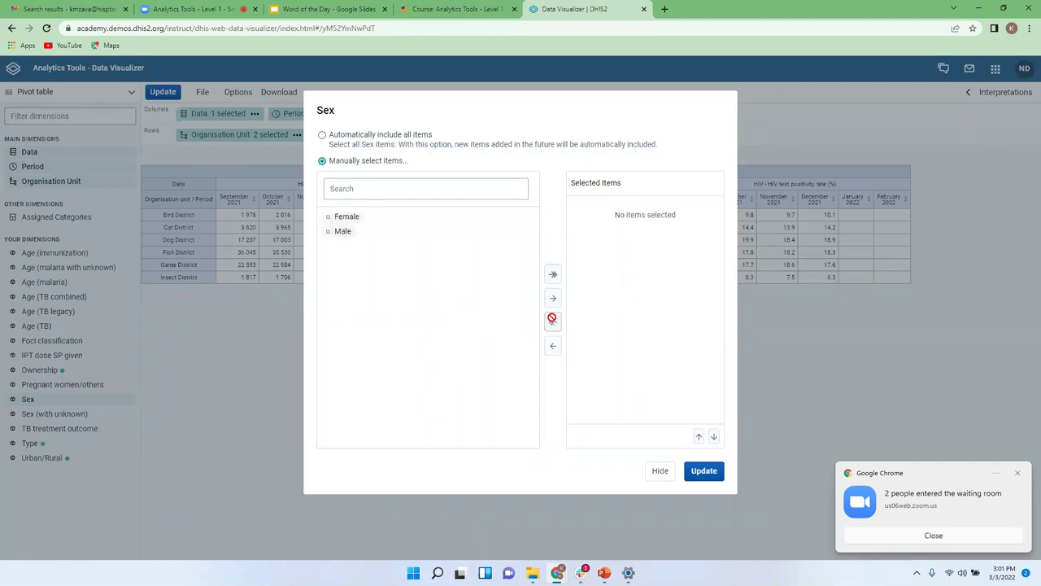
{"action": "left_click", "coordinate": [343, 232]}
{"action": "double_click", "coordinate": [342, 232]}
{"action": "double_click", "coordinate": [340, 219]}
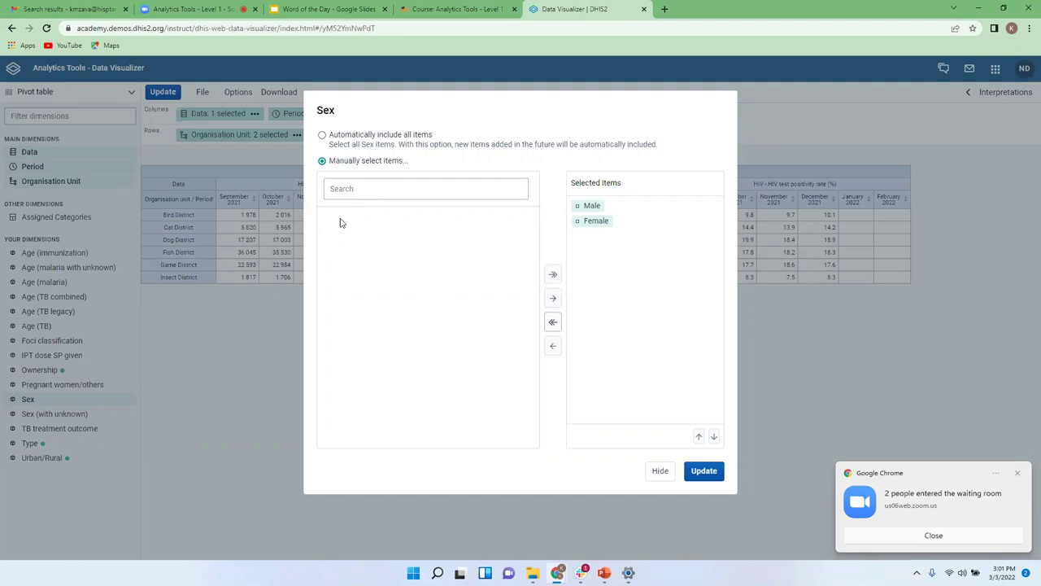
{"action": "left_click", "coordinate": [552, 322]}
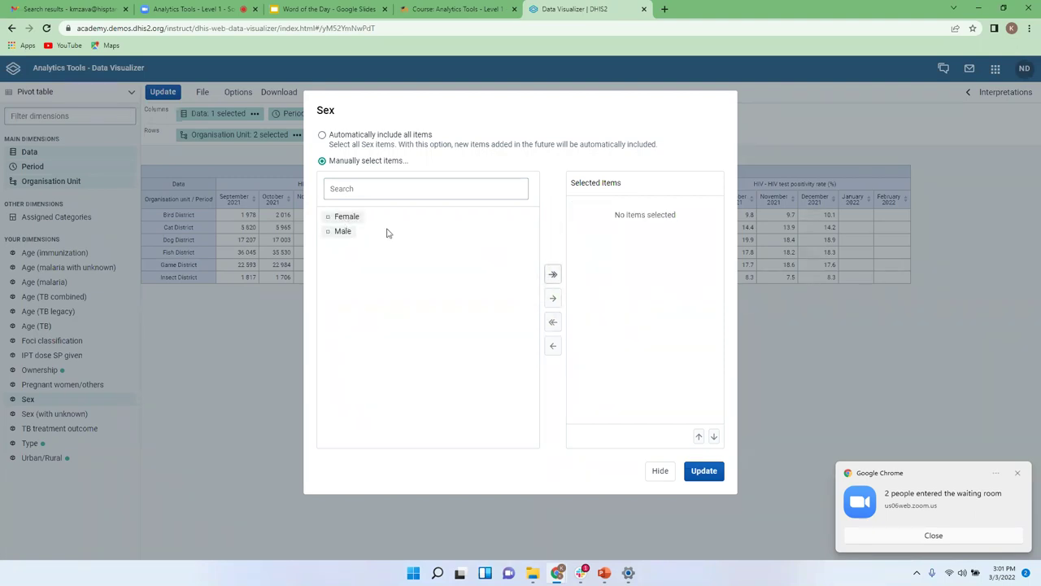
Step: Select Male and Female as the Sex items, order Female before Male, and update the pivot table
{"action": "double_click", "coordinate": [338, 235]}
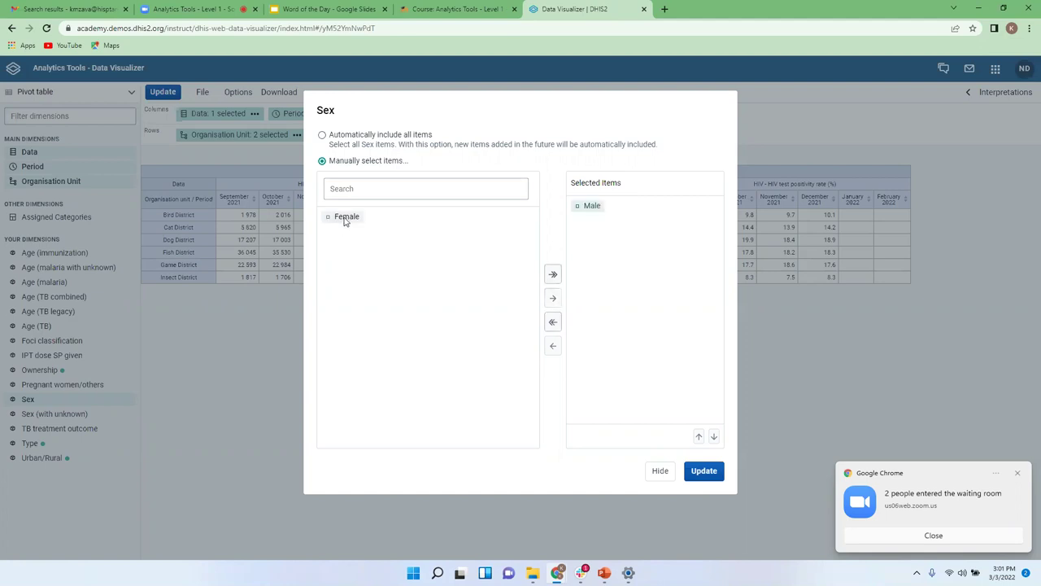
{"action": "double_click", "coordinate": [345, 218]}
{"action": "left_click", "coordinate": [595, 221]}
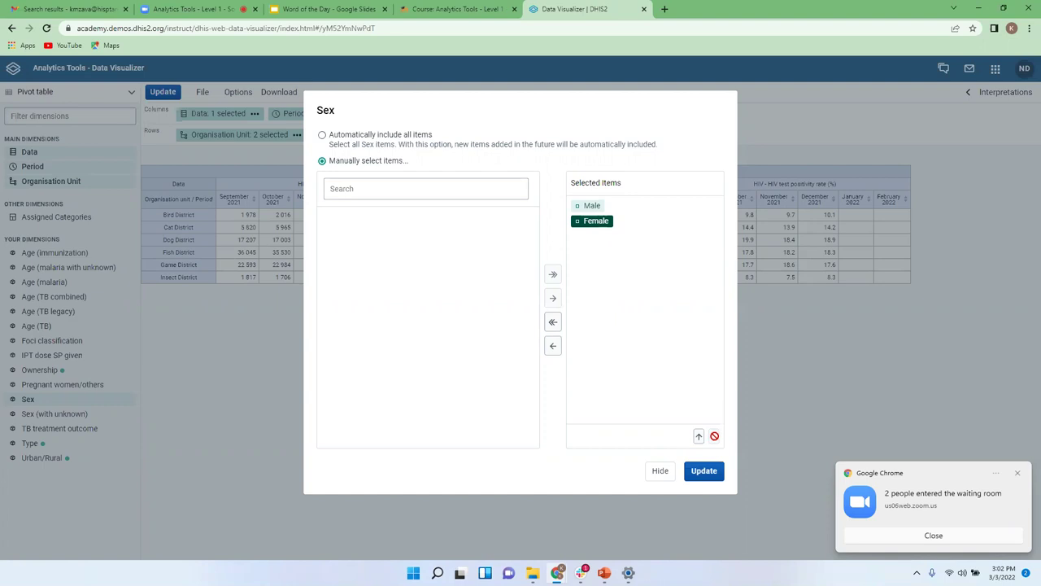
{"action": "left_click", "coordinate": [698, 435]}
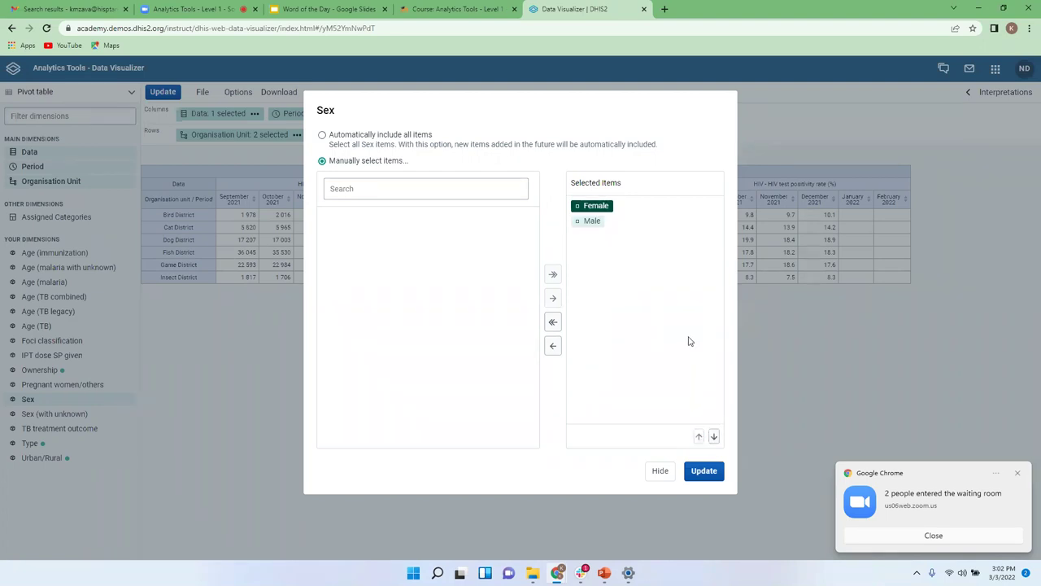
{"action": "left_click", "coordinate": [659, 472]}
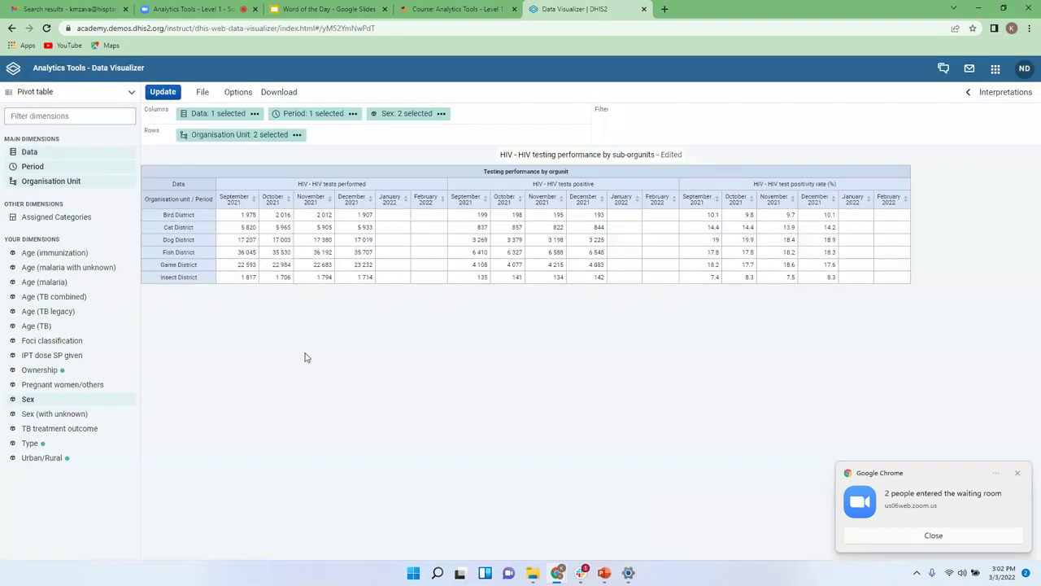
{"action": "left_click", "coordinate": [164, 92]}
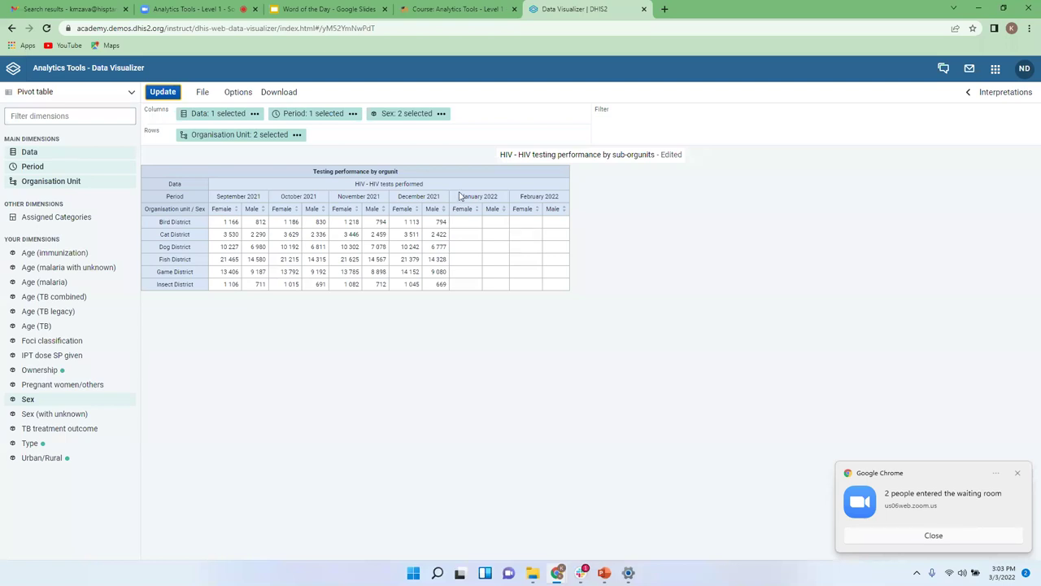
Step: Set the pivot table to hide empty columns and empty rows, and update it
{"action": "left_click", "coordinate": [238, 93]}
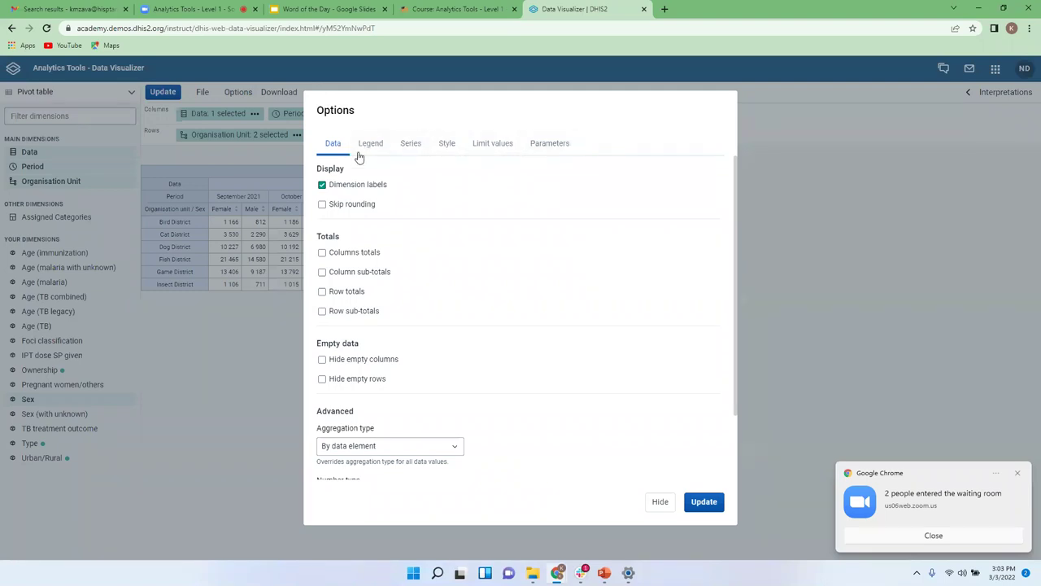
{"action": "left_click", "coordinate": [332, 148]}
{"action": "left_click", "coordinate": [358, 363]}
{"action": "left_click", "coordinate": [354, 381]}
{"action": "left_click", "coordinate": [697, 506]}
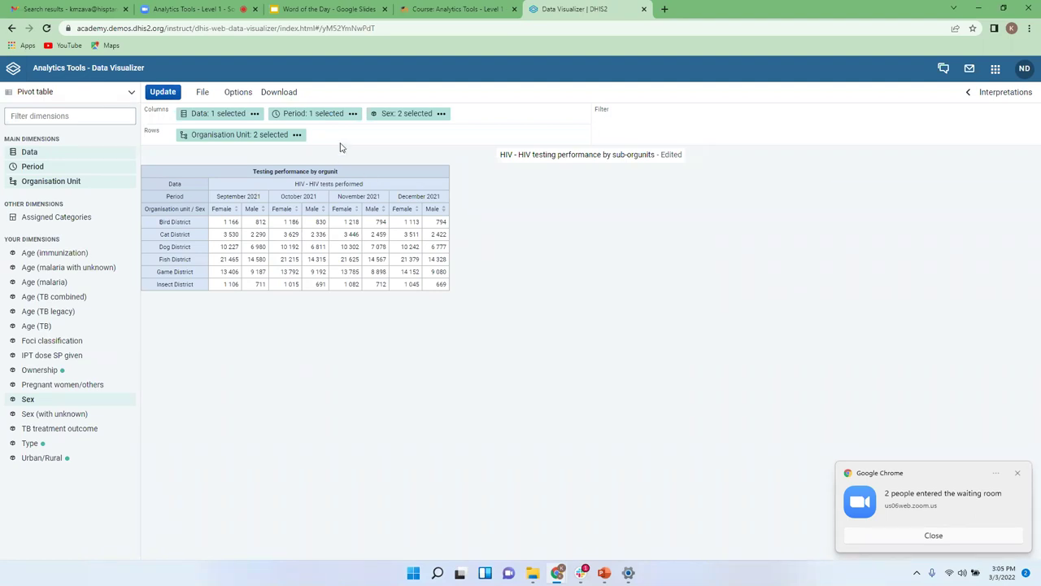
Step: Enable columns totals and row totals for the pivot table, and update it
{"action": "left_click", "coordinate": [237, 92]}
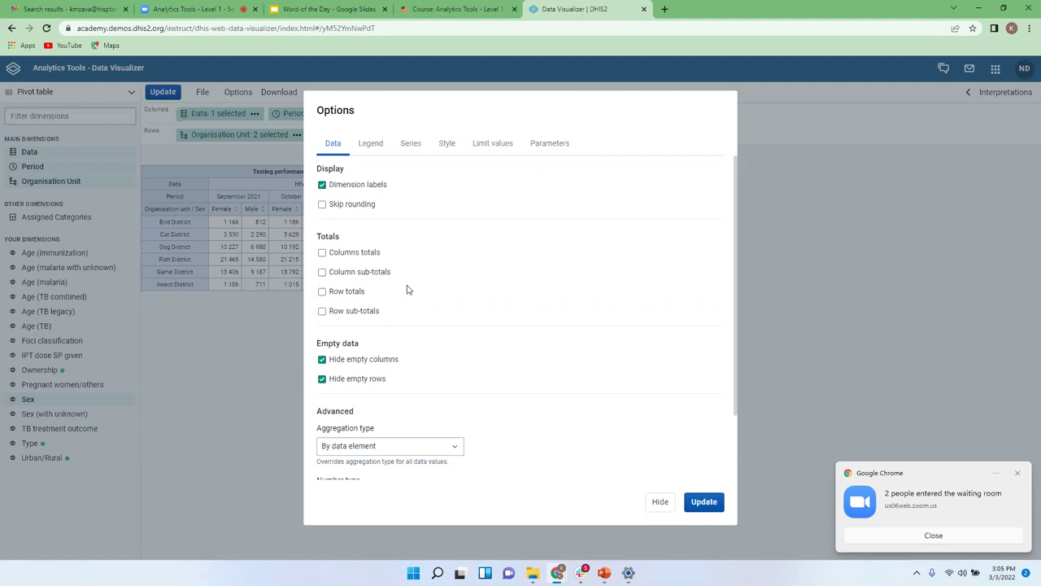
{"action": "left_click", "coordinate": [657, 502]}
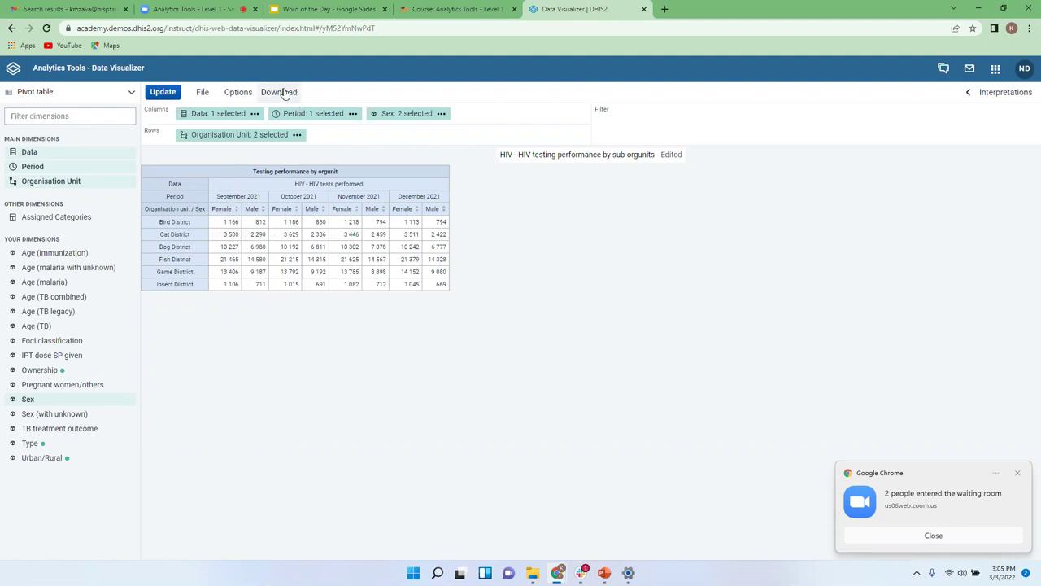
{"action": "left_click", "coordinate": [237, 94]}
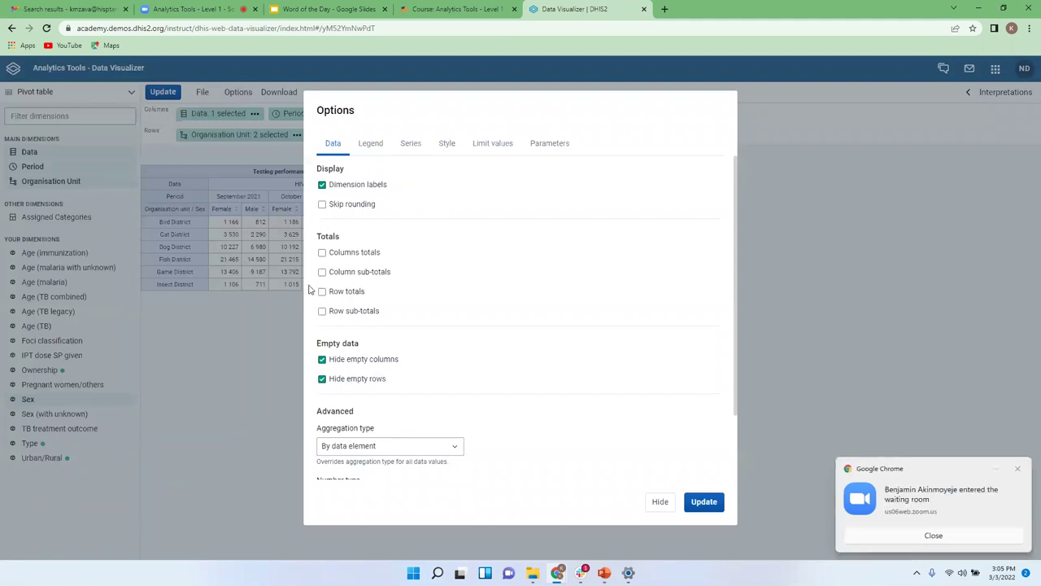
{"action": "left_click", "coordinate": [345, 257]}
{"action": "left_click", "coordinate": [348, 293]}
{"action": "left_click", "coordinate": [705, 501]}
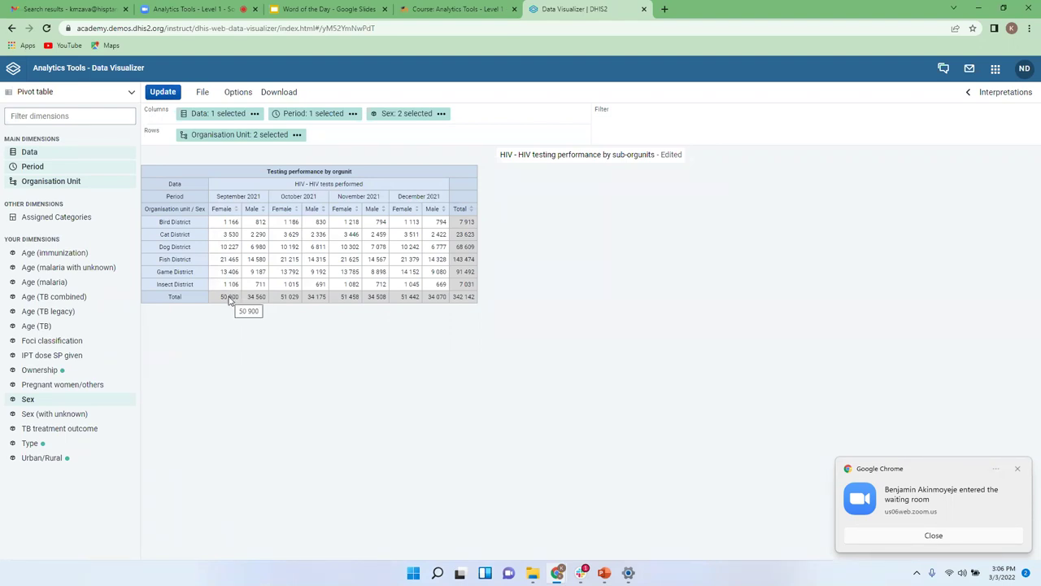
{"action": "left_click", "coordinate": [239, 92]}
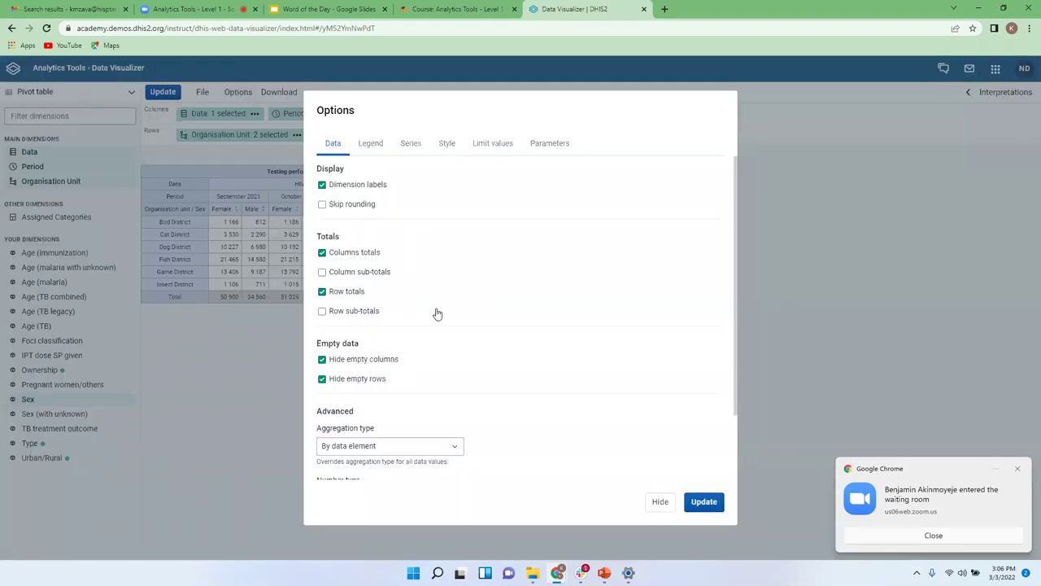
{"action": "scroll", "coordinate": [437, 313], "scroll_direction": "down", "scroll_amount": 2}
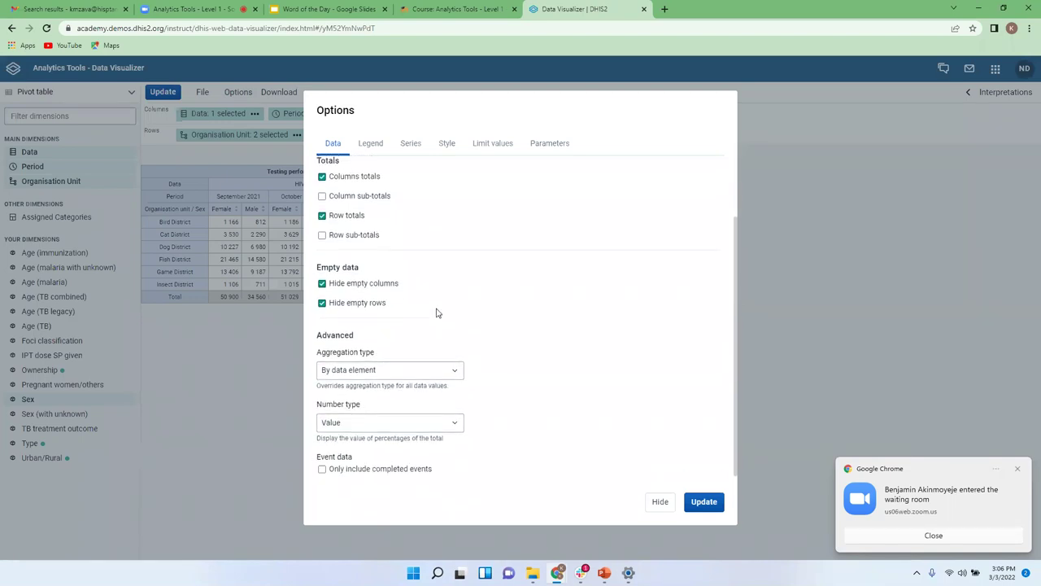
{"action": "scroll", "coordinate": [437, 313], "scroll_direction": "up", "scroll_amount": 2}
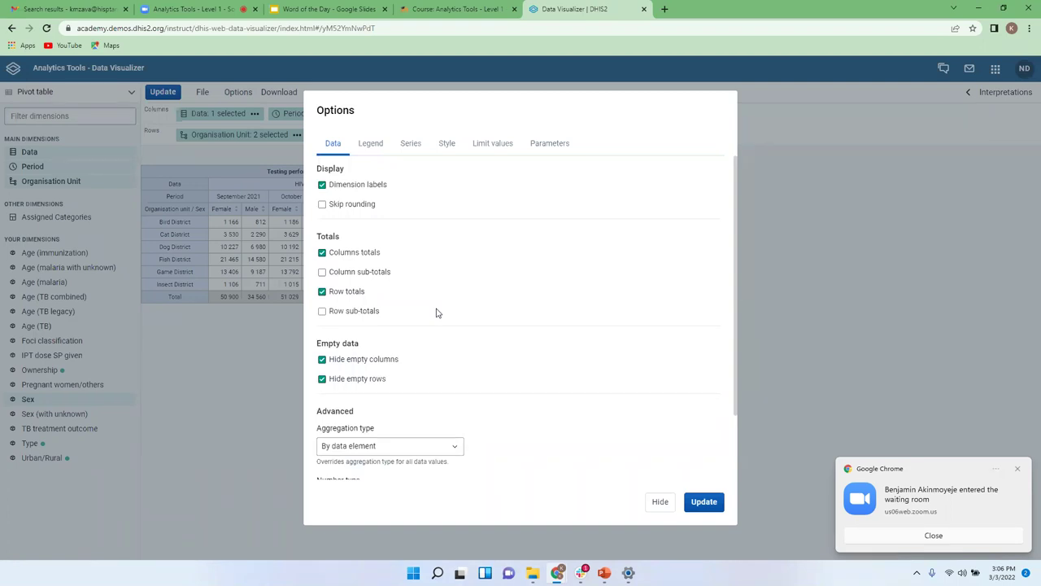
{"action": "left_click", "coordinate": [661, 504]}
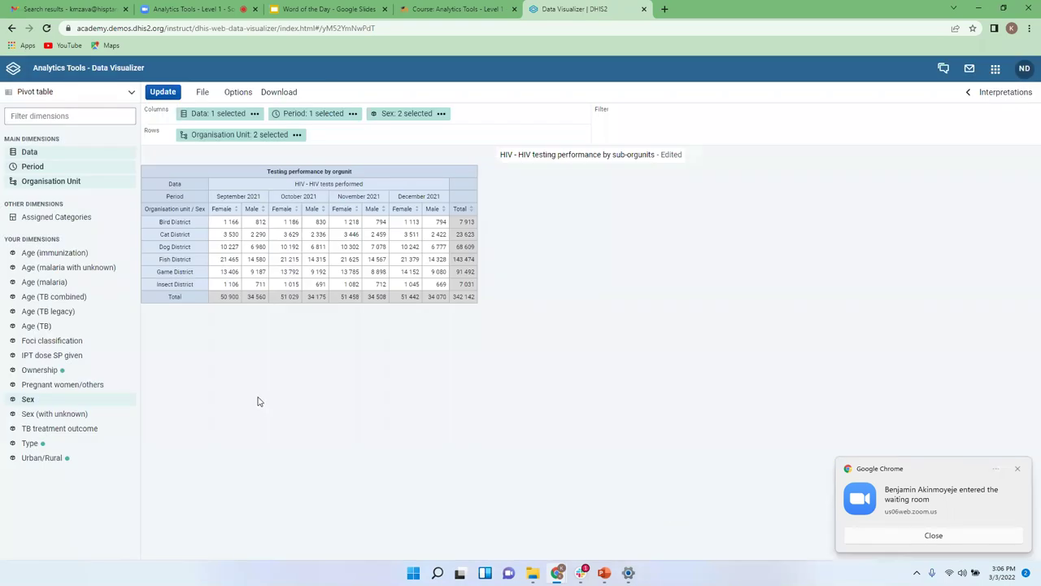
Step: Sort the districts by the September 2021 Female column in ascending and descending order, and restore the original order
{"action": "left_click", "coordinate": [237, 210]}
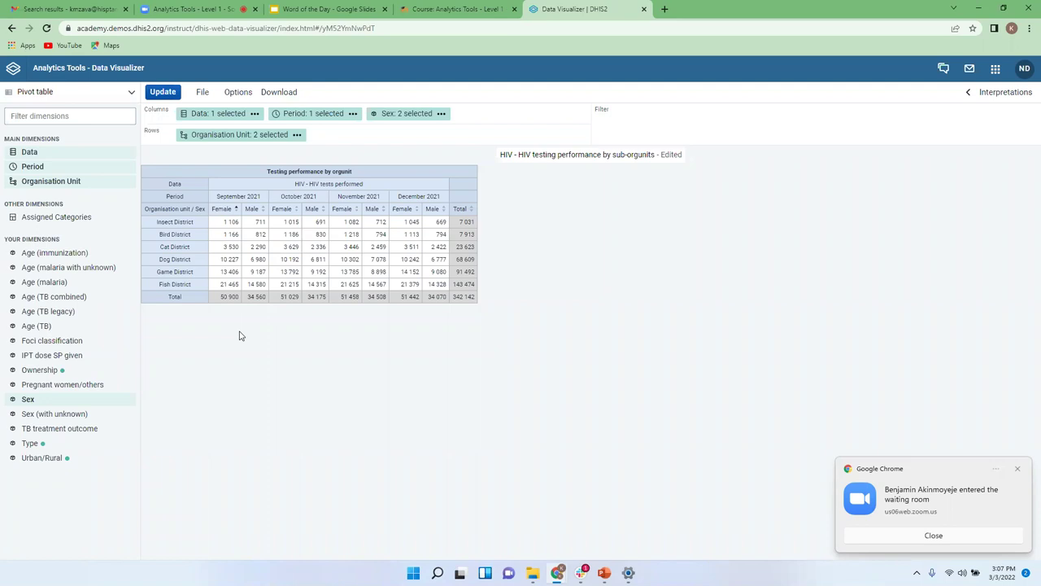
{"action": "left_click", "coordinate": [236, 209]}
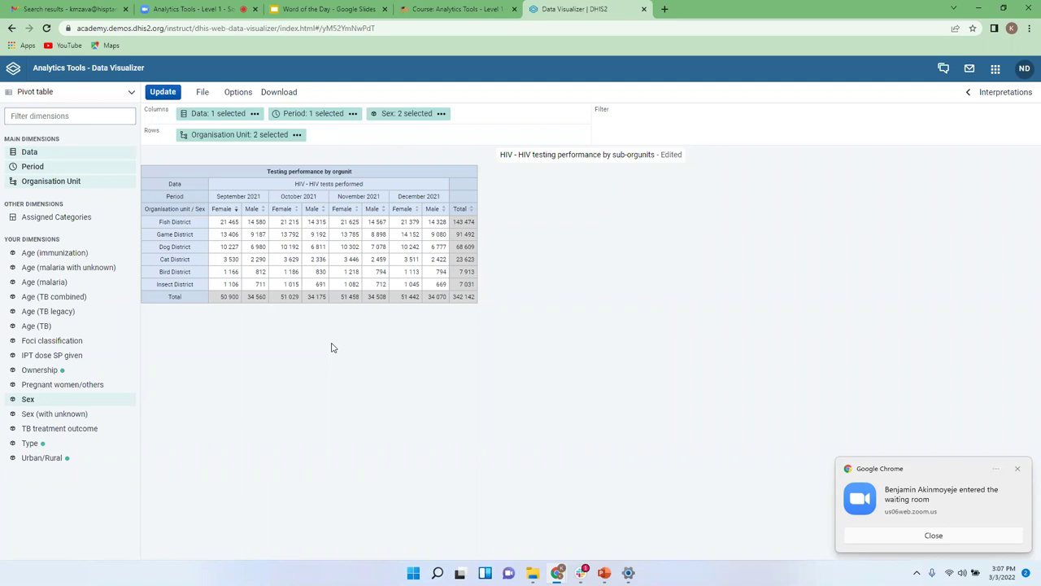
{"action": "left_click", "coordinate": [237, 210]}
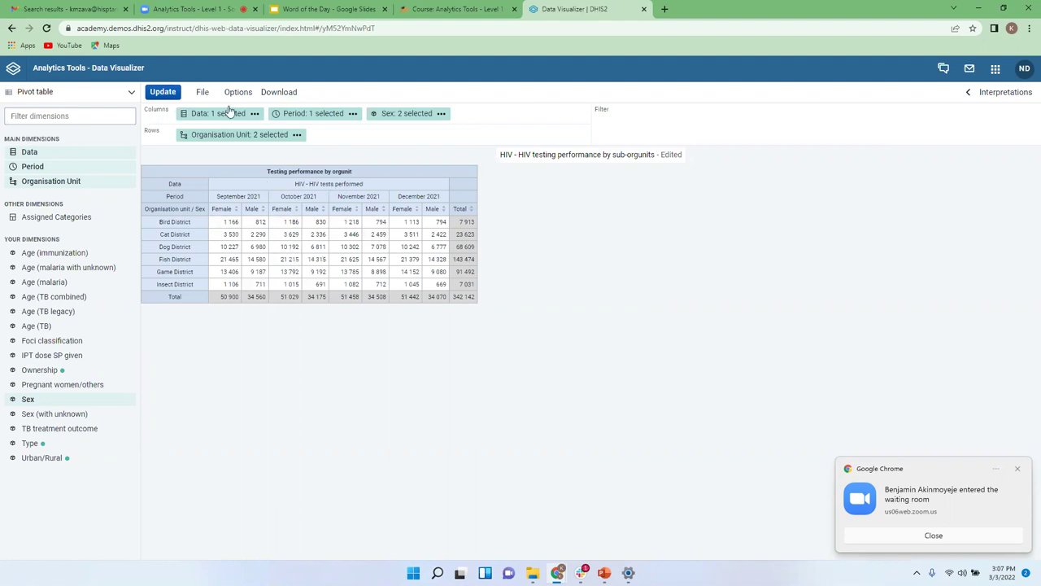
{"action": "left_click", "coordinate": [203, 94]}
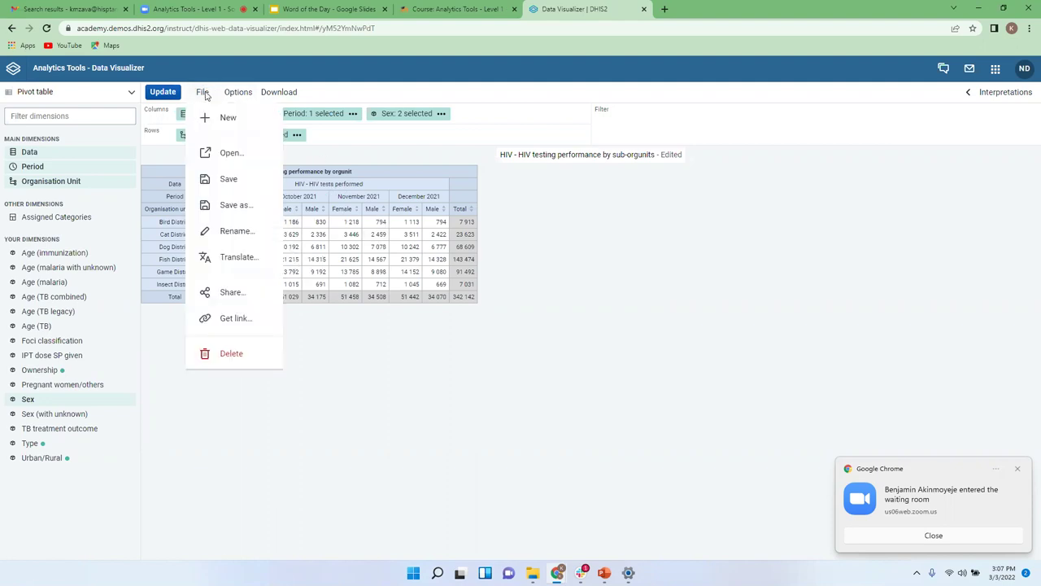
{"action": "left_click", "coordinate": [383, 145]}
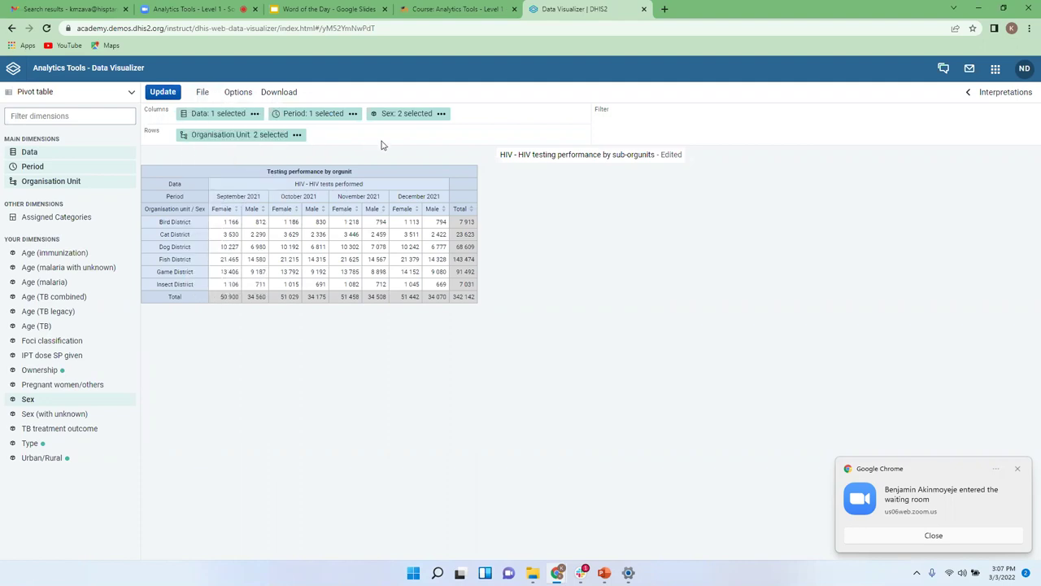
{"action": "left_click", "coordinate": [203, 95]}
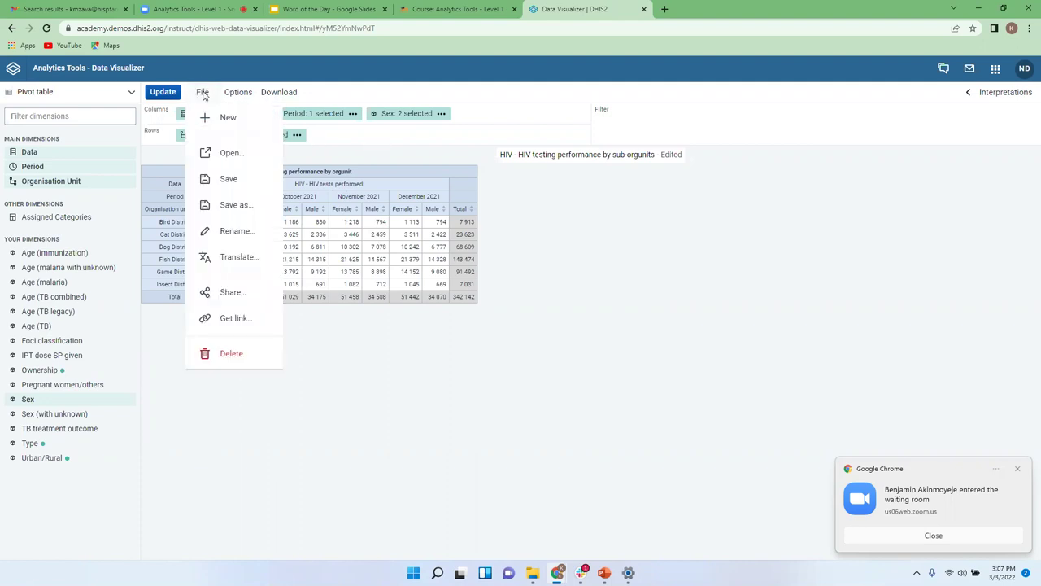
{"action": "left_click", "coordinate": [231, 205]}
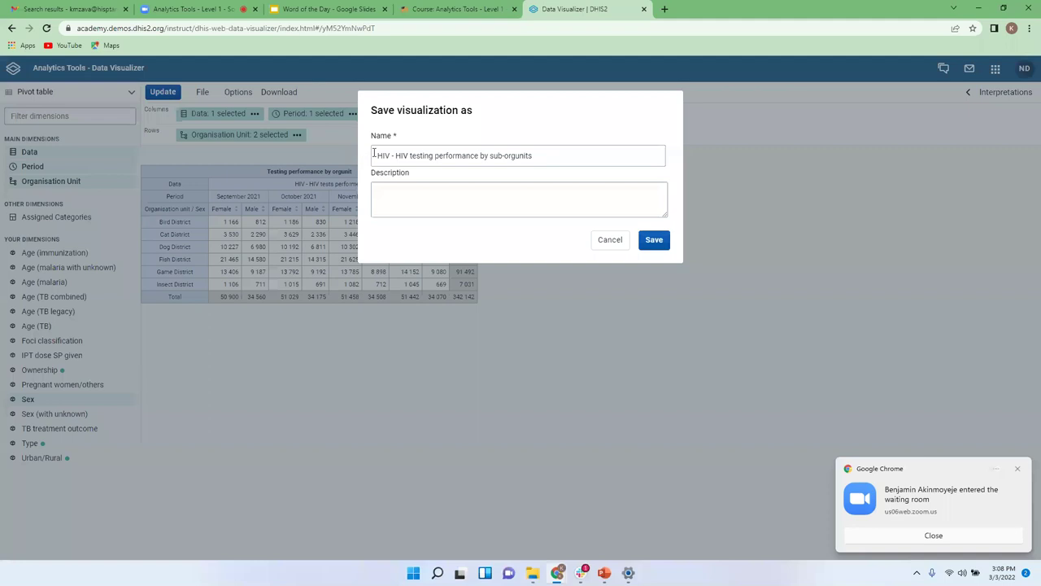
{"action": "left_click_drag", "start_coordinate": [382, 155], "coordinate": [555, 158]}
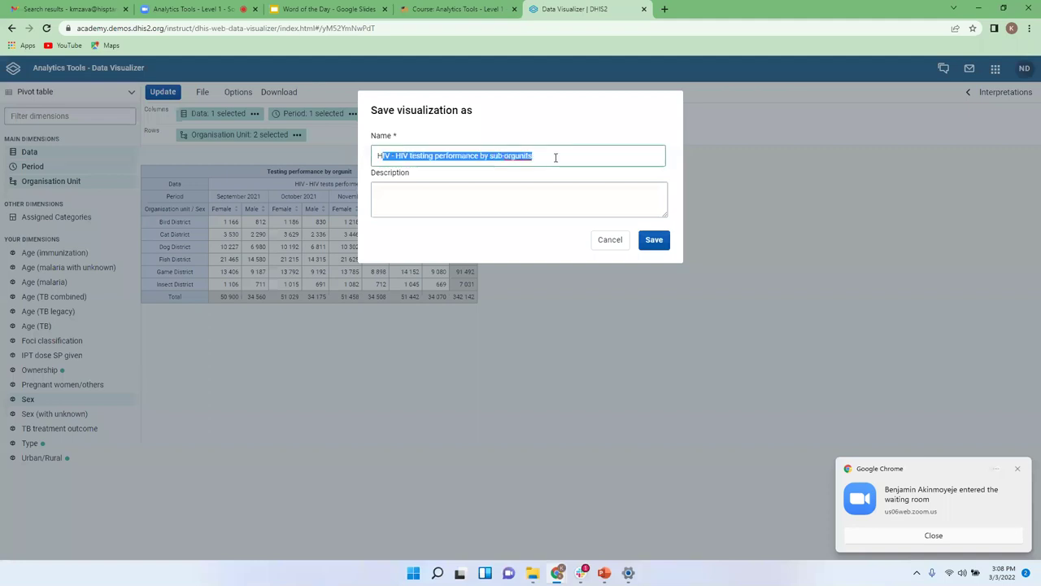
{"action": "key", "text": "BackSpace"}
{"action": "key", "text": "BackSpace"}
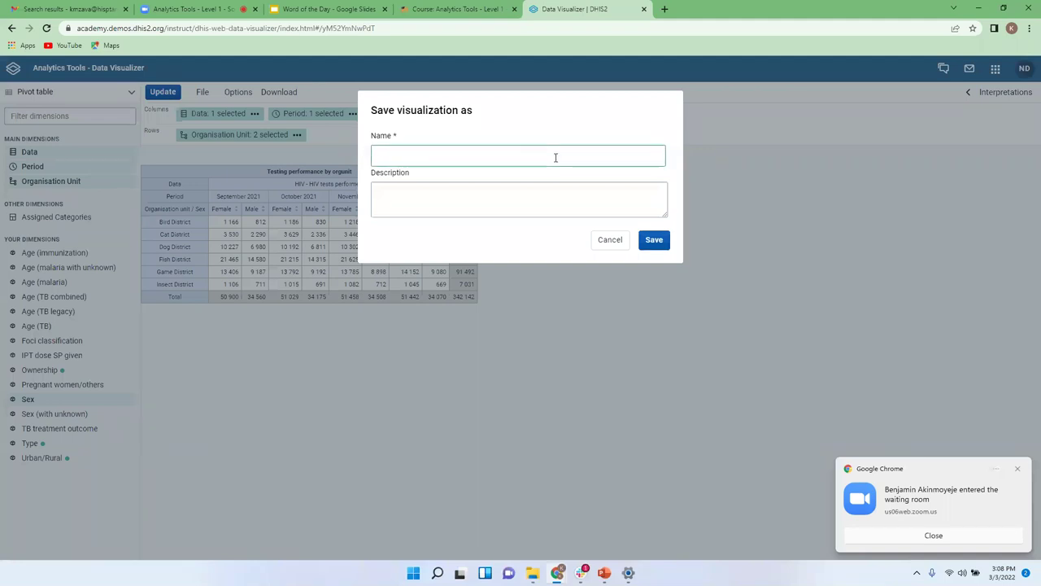
{"action": "type", "text": "KM,"}
{"action": "left_click", "coordinate": [610, 240]}
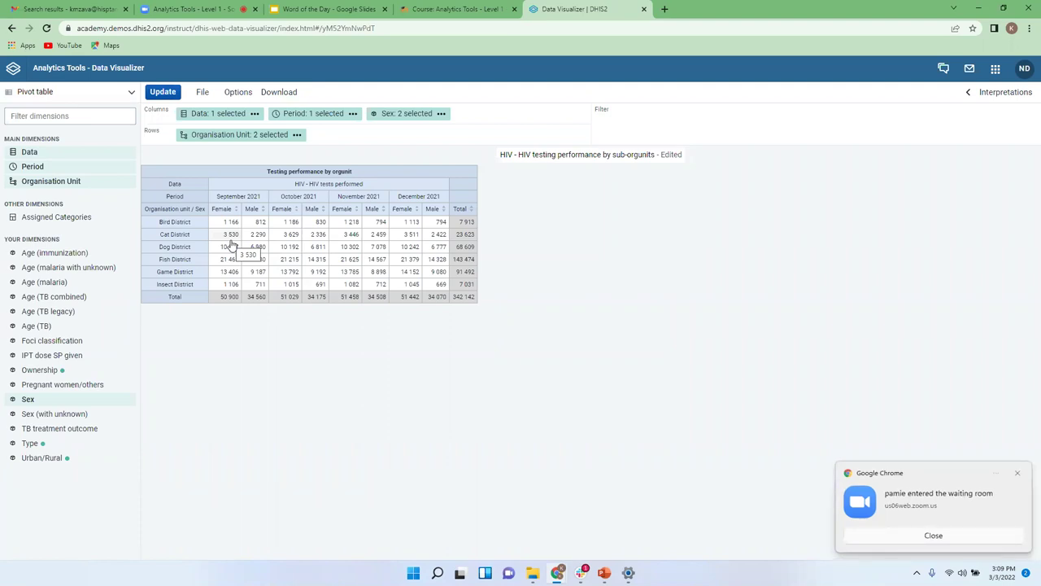
{"action": "left_click", "coordinate": [202, 92]}
{"action": "left_click", "coordinate": [226, 204]}
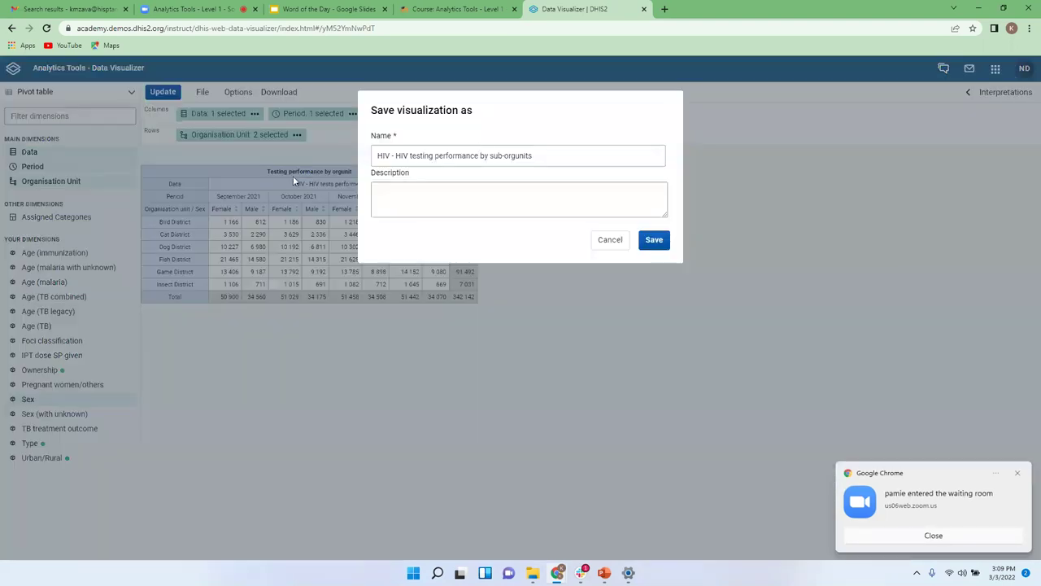
{"action": "left_click_drag", "start_coordinate": [553, 153], "coordinate": [351, 176]}
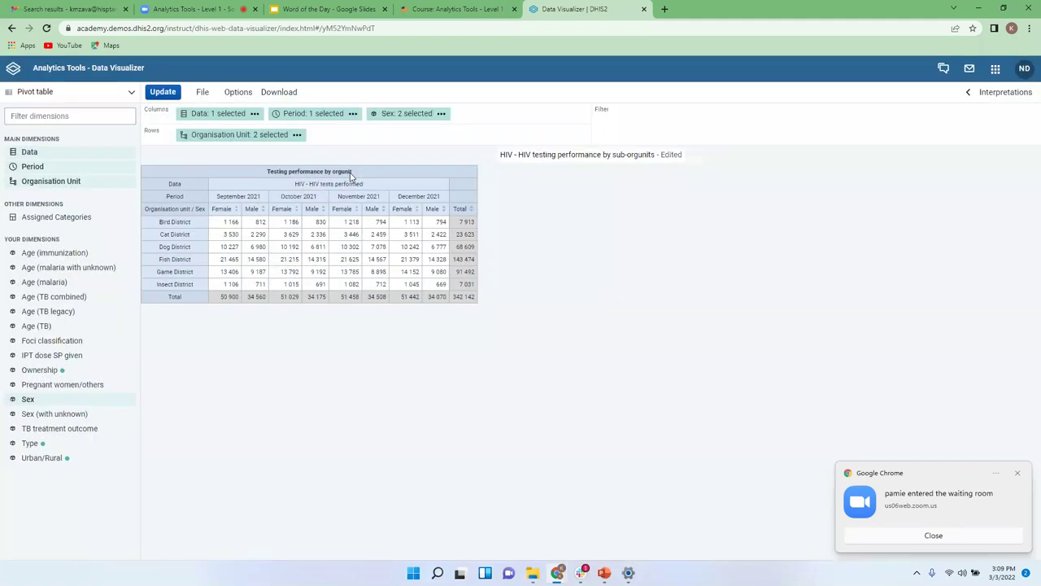
Step: Save the pivot table as a new visualization named "KM_HIV Tests Performed last 6 months by district in Animal region"
{"action": "left_click", "coordinate": [202, 92]}
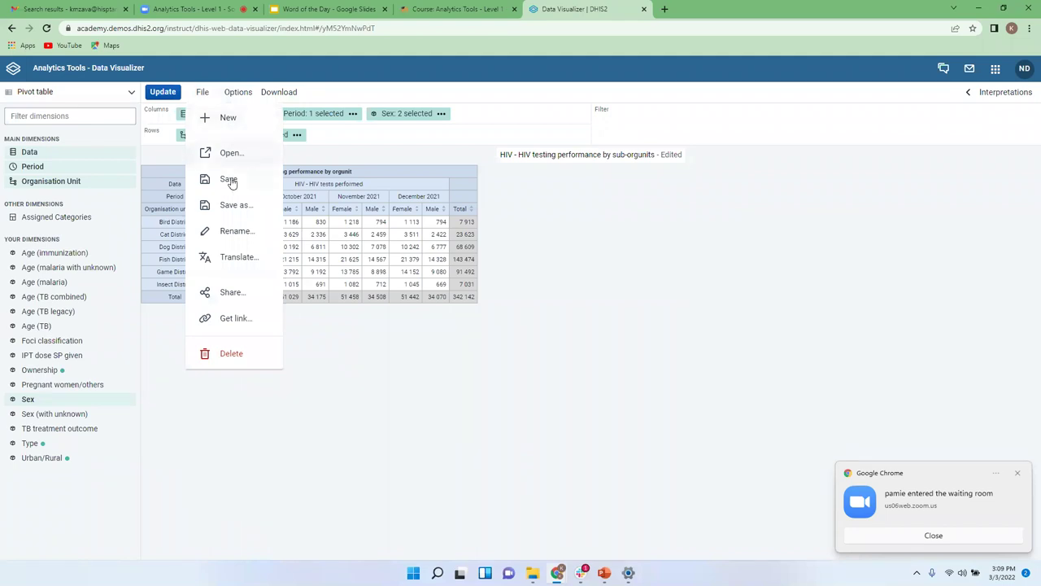
{"action": "left_click", "coordinate": [234, 204]}
{"action": "left_click_drag", "start_coordinate": [542, 155], "coordinate": [387, 163]}
{"action": "key", "text": "BackSpace"}
{"action": "key", "text": "BackSpace"}
{"action": "key", "text": "BackSpace"}
{"action": "type", "text": "KM."}
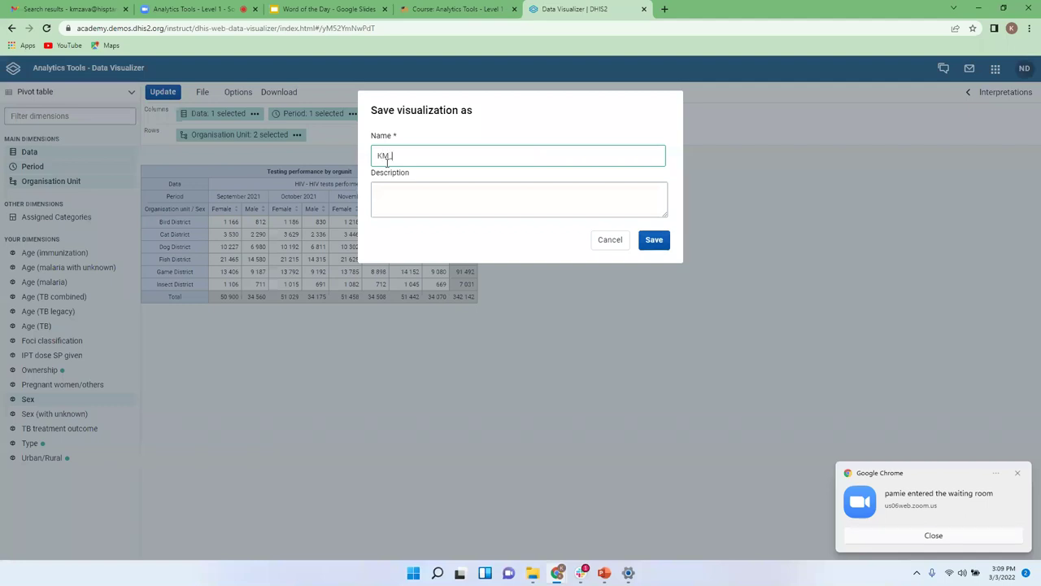
{"action": "type", "text": "HIV Tests Performed last 6 months by distric"}
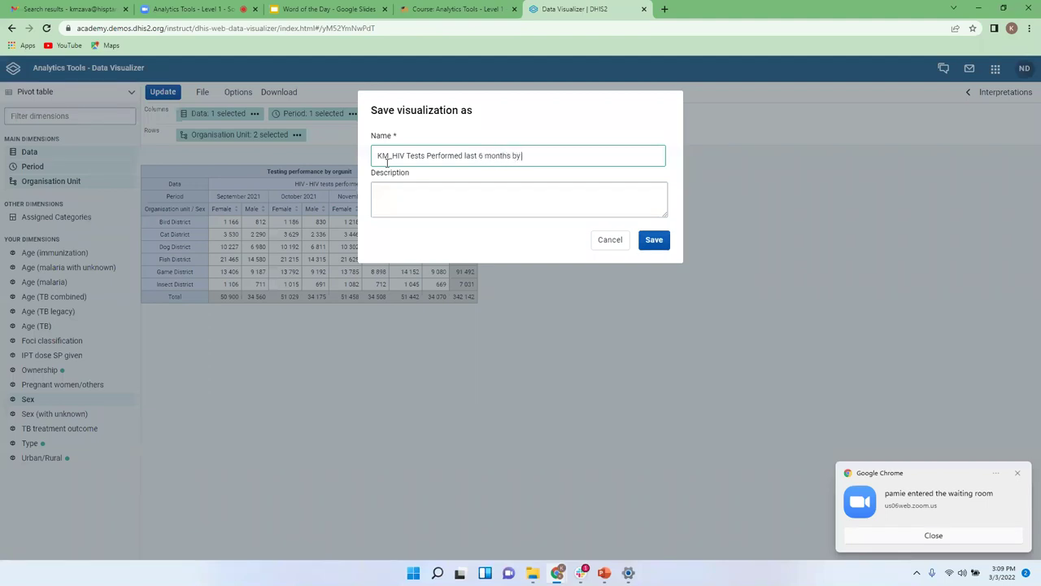
{"action": "type", "text": "t"}
{"action": "type", "text": " in Ani"}
{"action": "type", "text": "ml=a"}
{"action": "key", "text": "BackSpace"}
{"action": "key", "text": "BackSpace"}
{"action": "key", "text": "BackSpace"}
{"action": "type", "text": "al region"}
{"action": "left_click", "coordinate": [461, 207]}
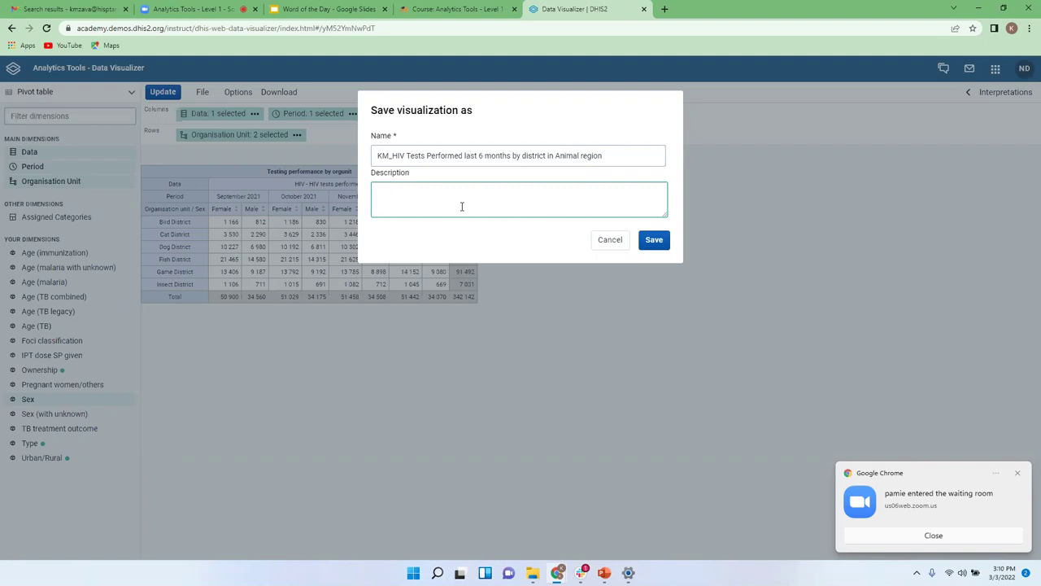
{"action": "left_click", "coordinate": [656, 241]}
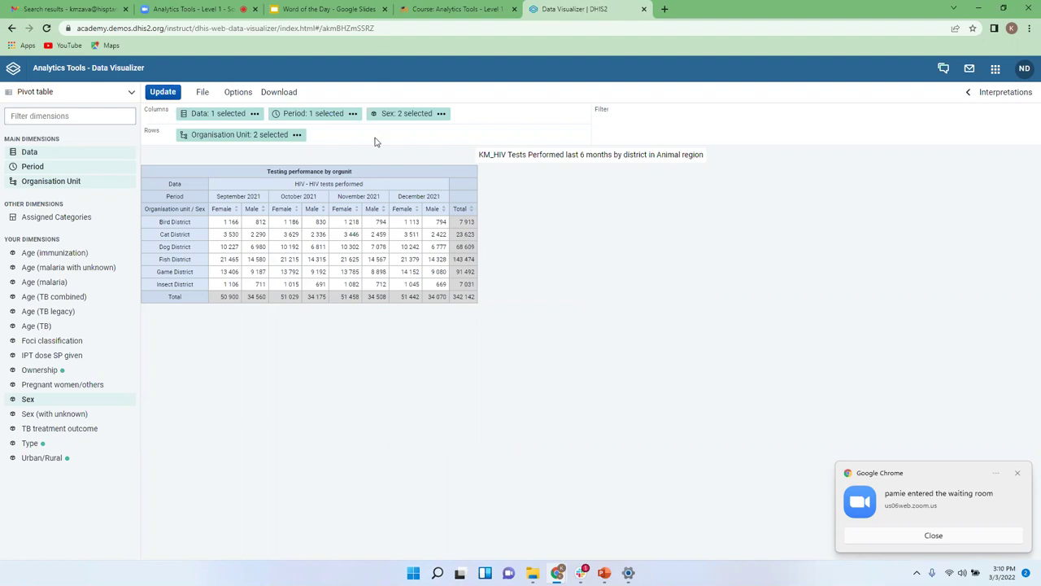
Step: Start a new visualization and set its type to Pivot table
{"action": "left_click", "coordinate": [202, 94]}
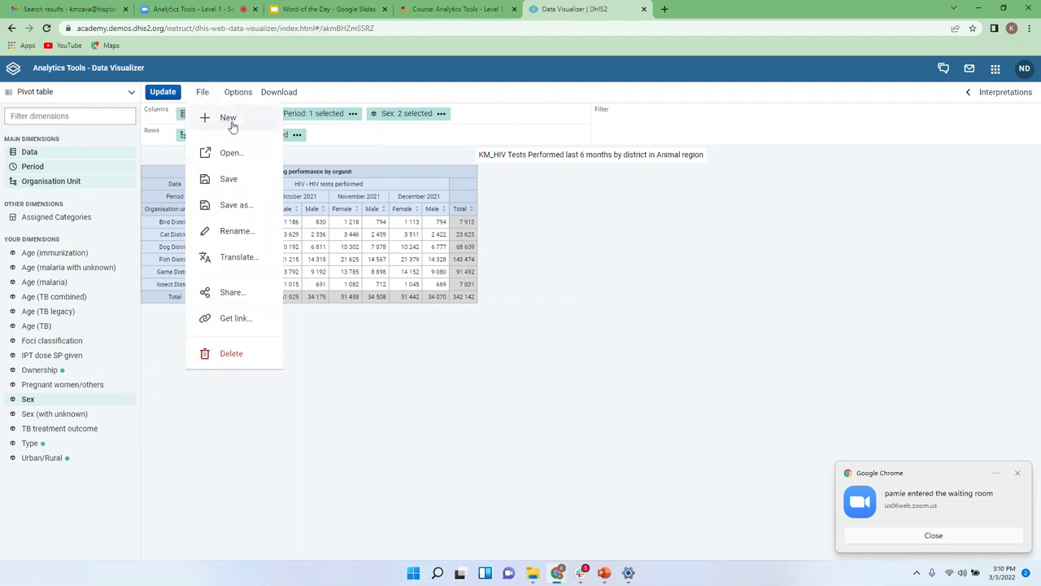
{"action": "left_click", "coordinate": [234, 120]}
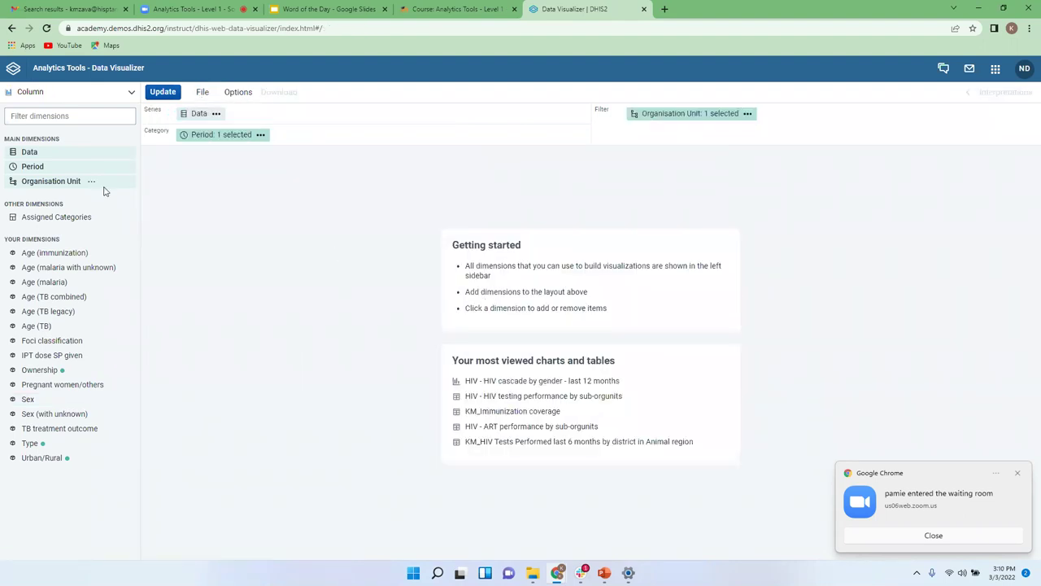
{"action": "left_click", "coordinate": [131, 94]}
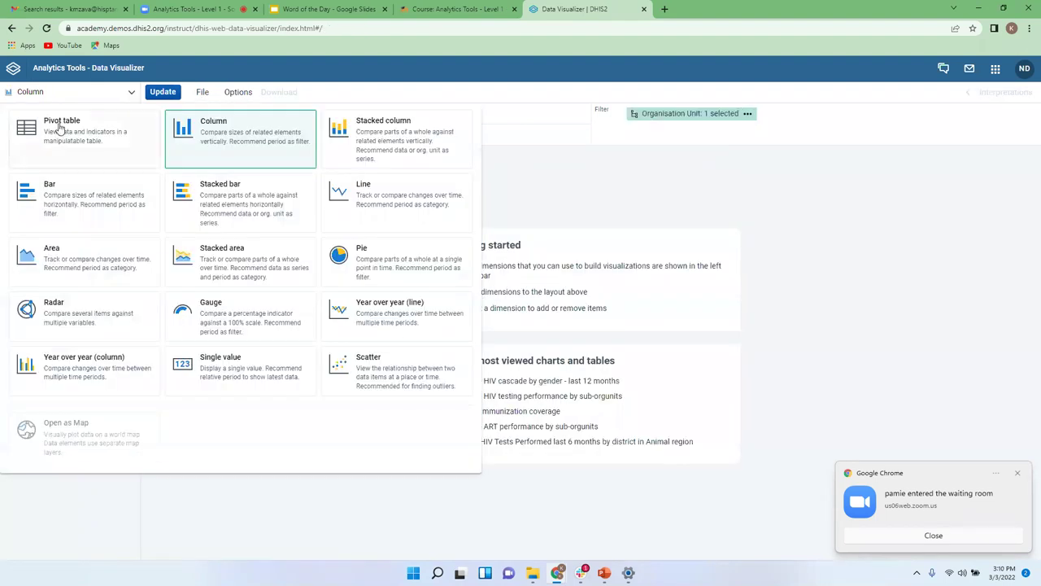
{"action": "left_click", "coordinate": [57, 132]}
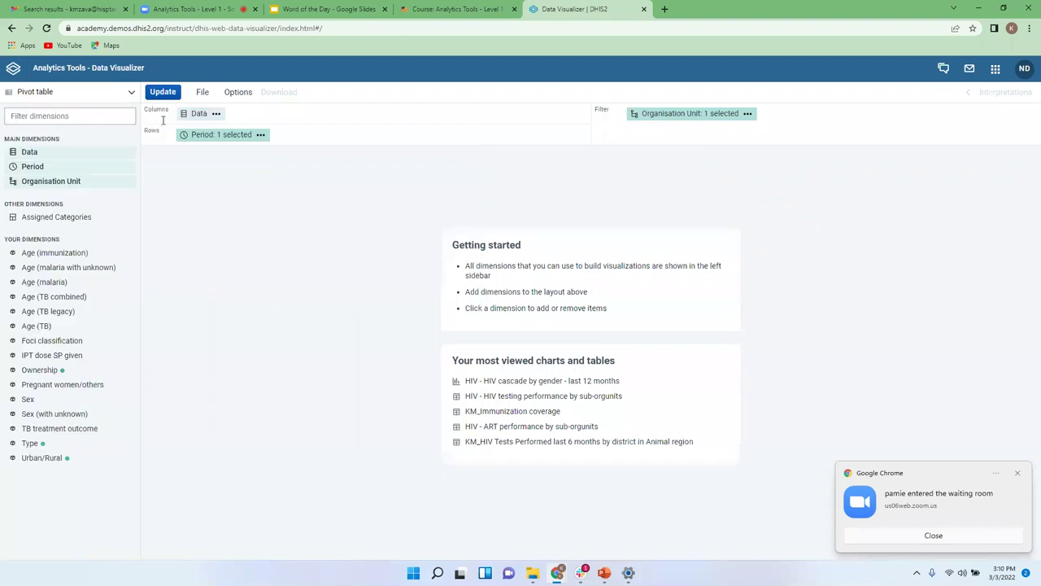
Step: Add the data element "HIV - HIV tests performed" from the HIV data element group to the table's data selection
{"action": "left_click", "coordinate": [30, 152]}
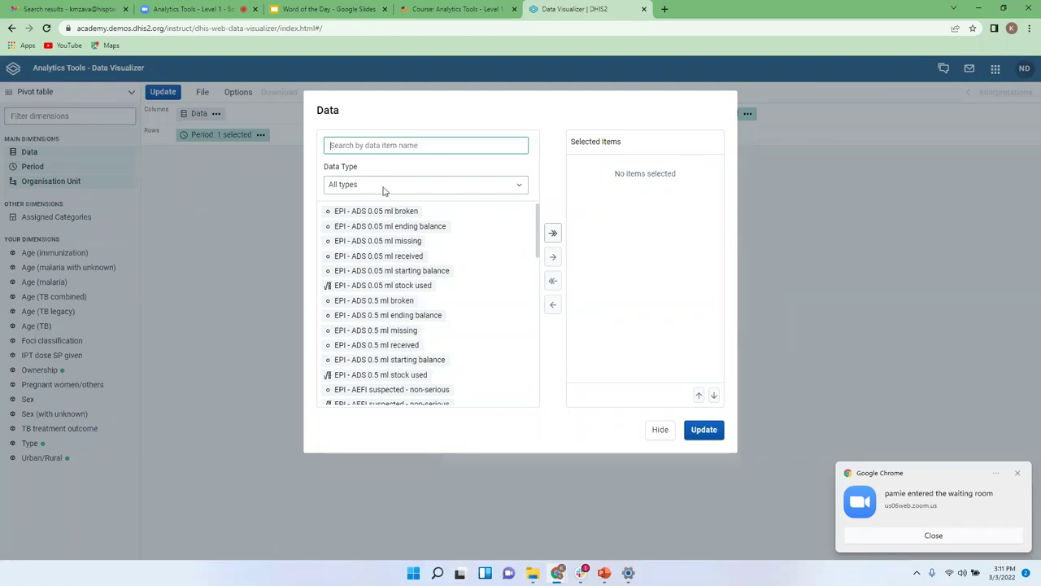
{"action": "left_click", "coordinate": [407, 192]}
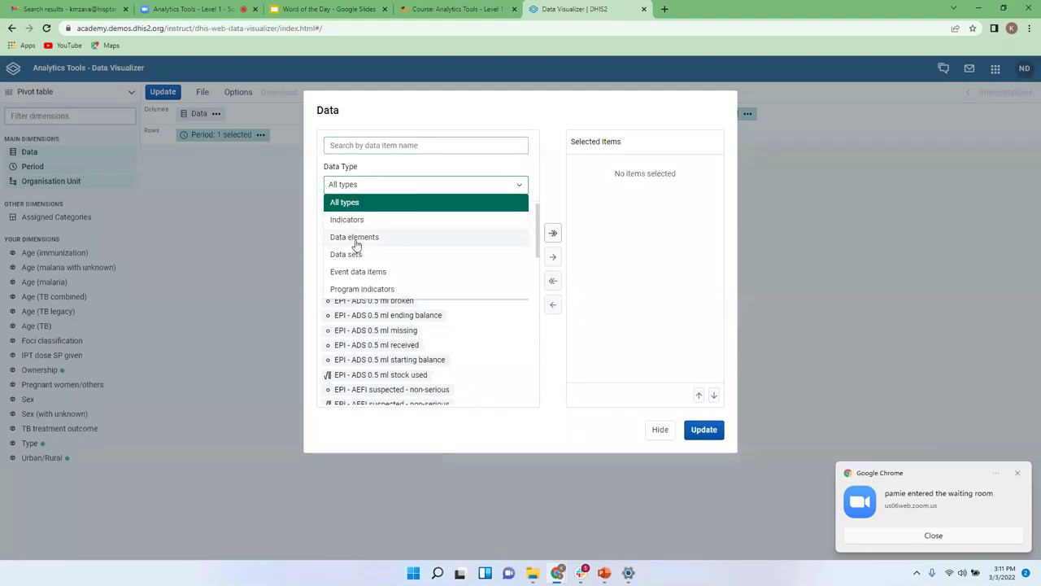
{"action": "left_click", "coordinate": [356, 240]}
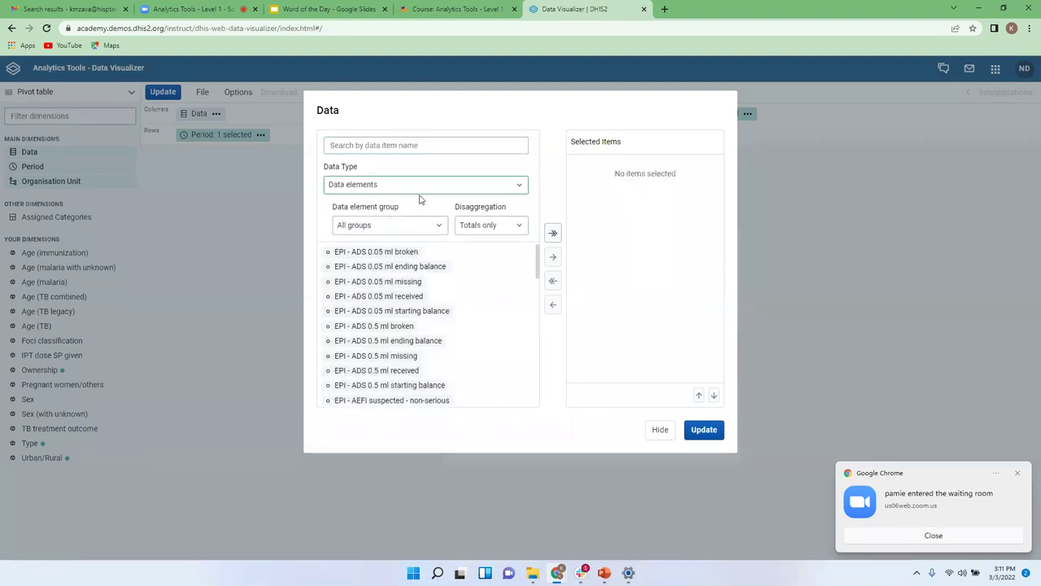
{"action": "left_click", "coordinate": [393, 229]}
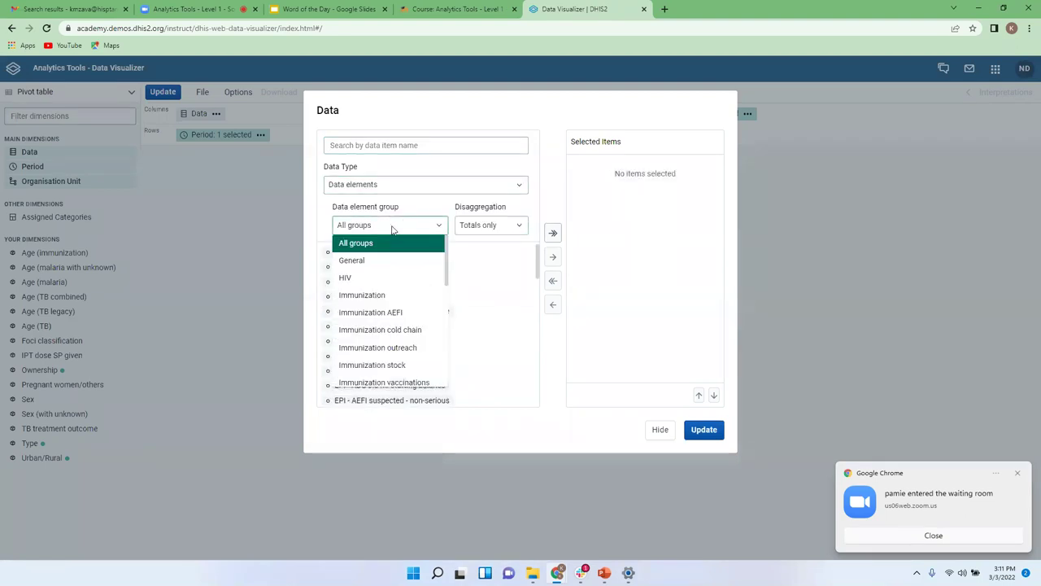
{"action": "left_click", "coordinate": [346, 277]}
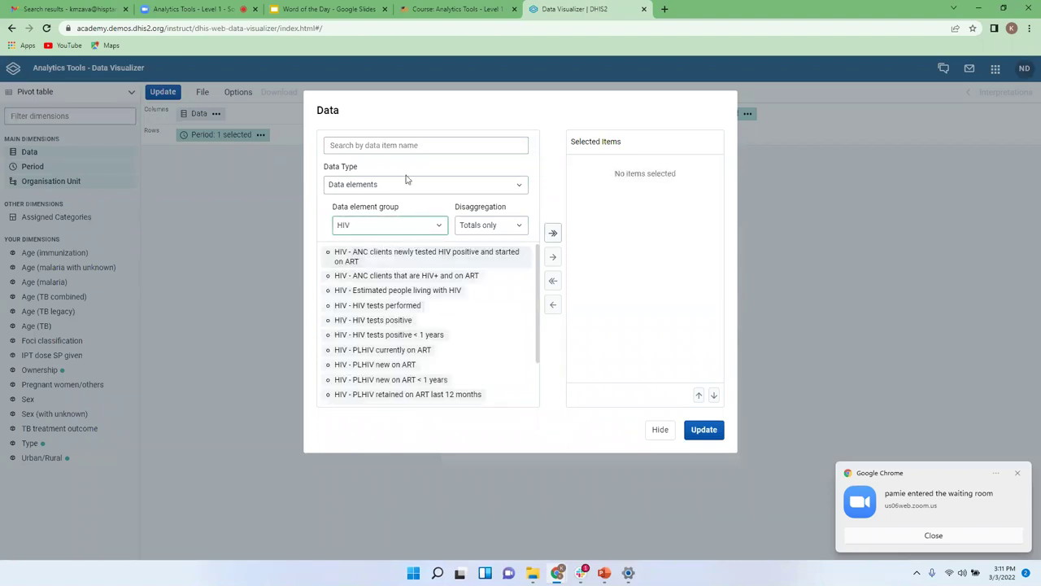
{"action": "left_click", "coordinate": [417, 147]}
{"action": "type", "text": "HIV"}
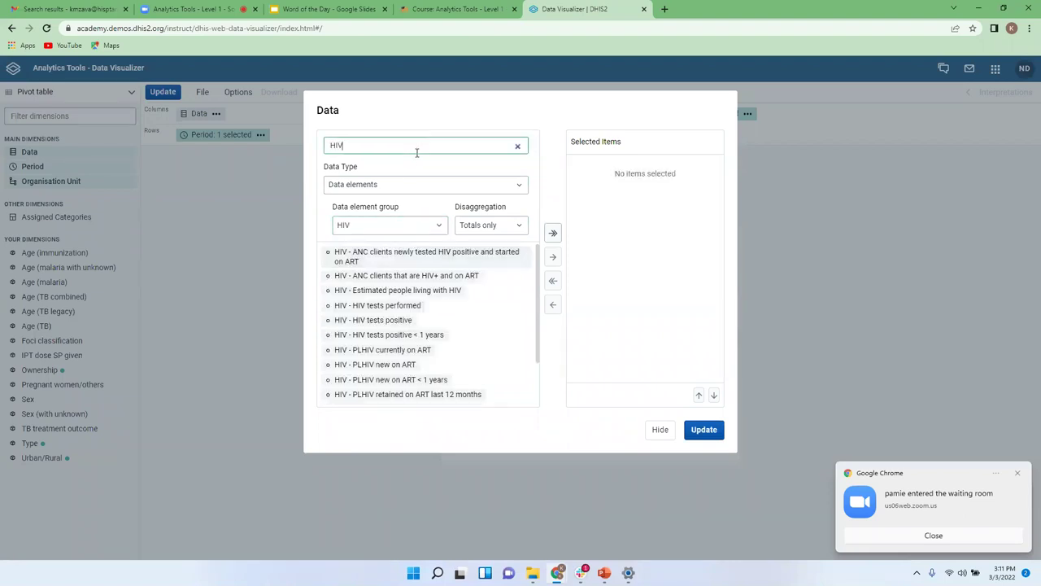
{"action": "type", "text": " test"}
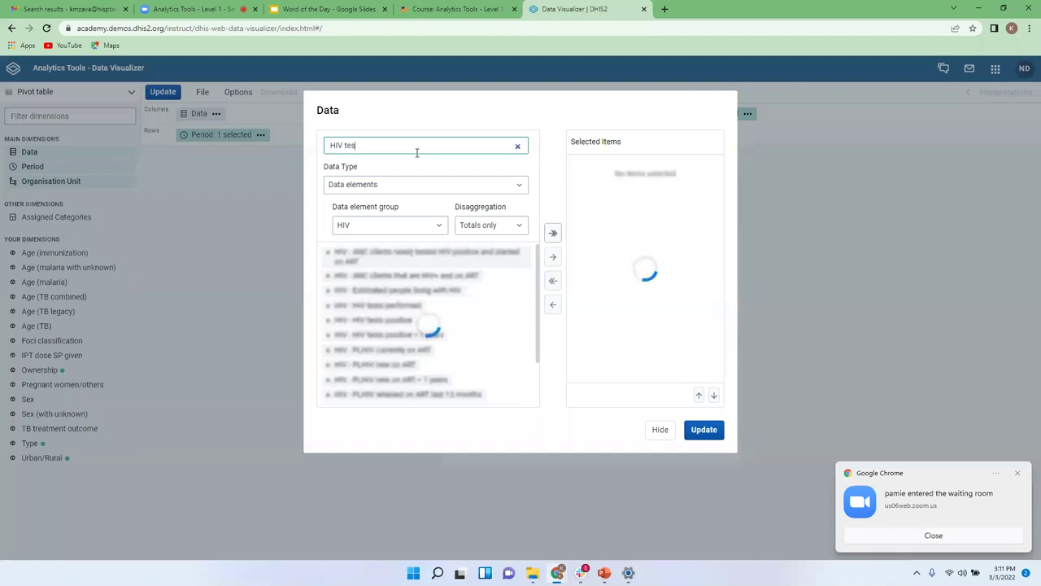
{"action": "left_click", "coordinate": [374, 252]}
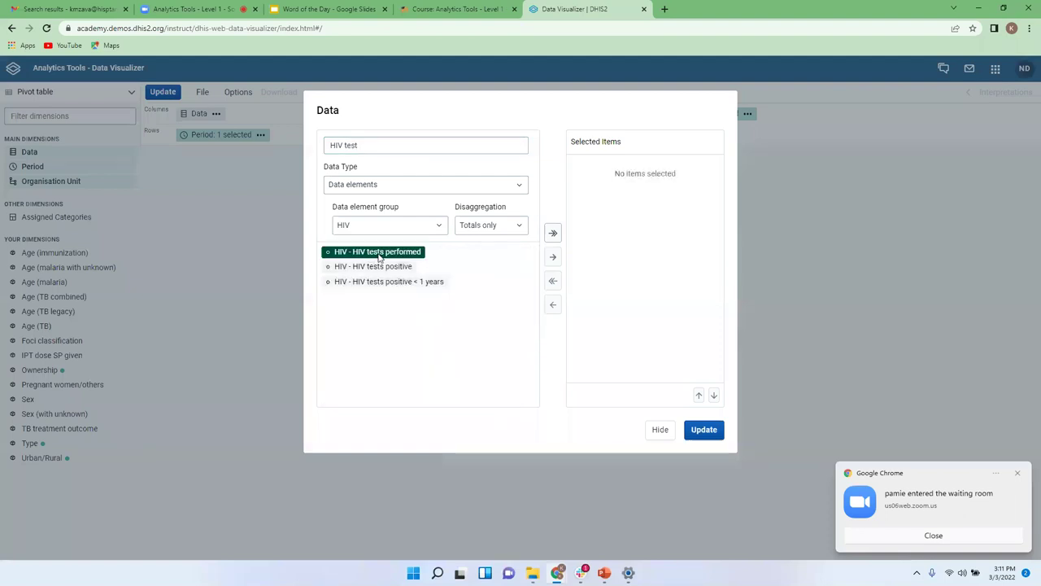
{"action": "left_click", "coordinate": [552, 257]}
{"action": "left_click", "coordinate": [659, 430]}
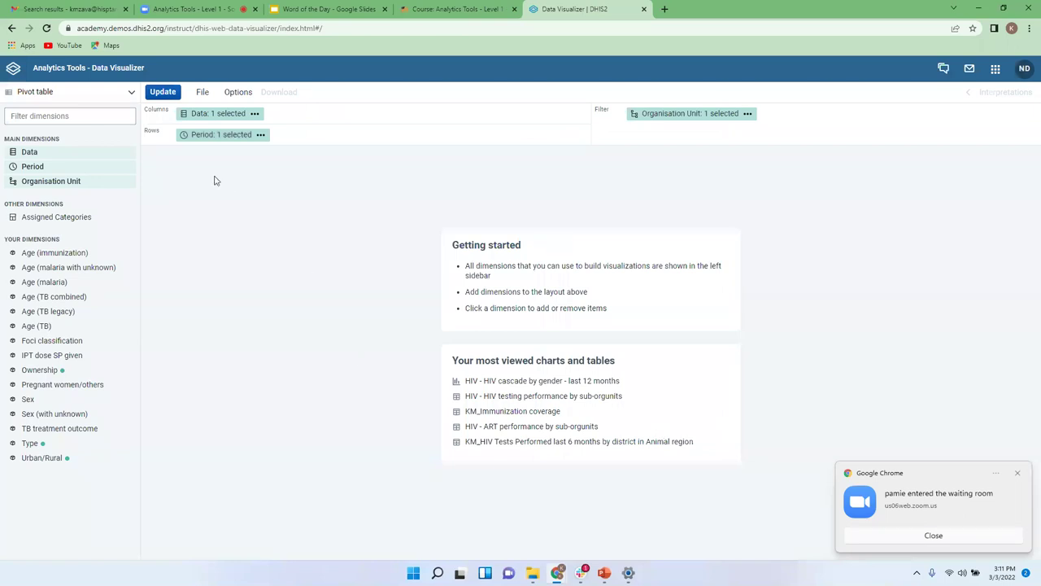
Step: Replace the selected Last year period with the relative period Last 5 years
{"action": "left_click", "coordinate": [208, 135]}
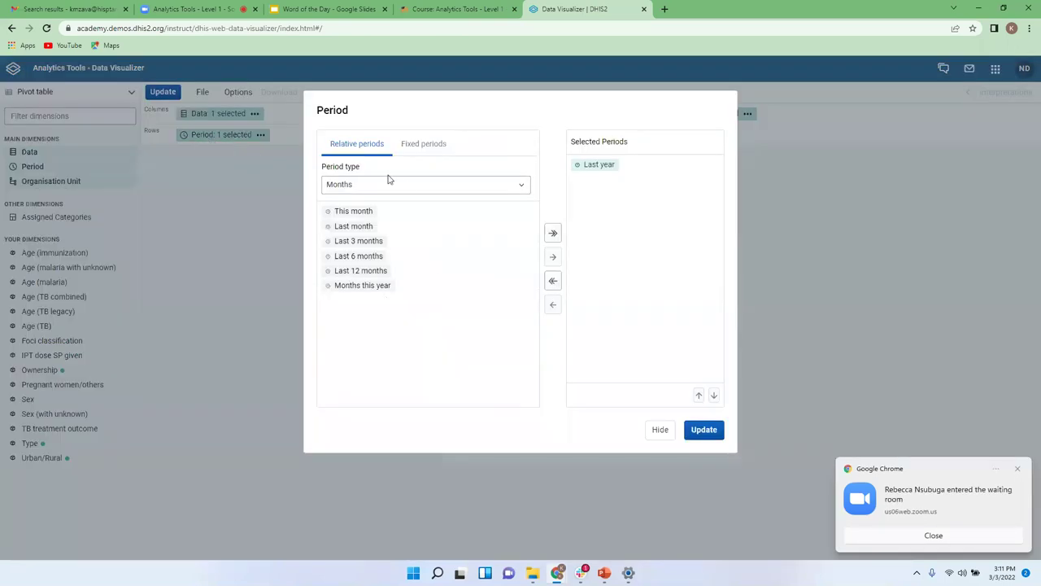
{"action": "double_click", "coordinate": [585, 165]}
{"action": "left_click", "coordinate": [346, 186]}
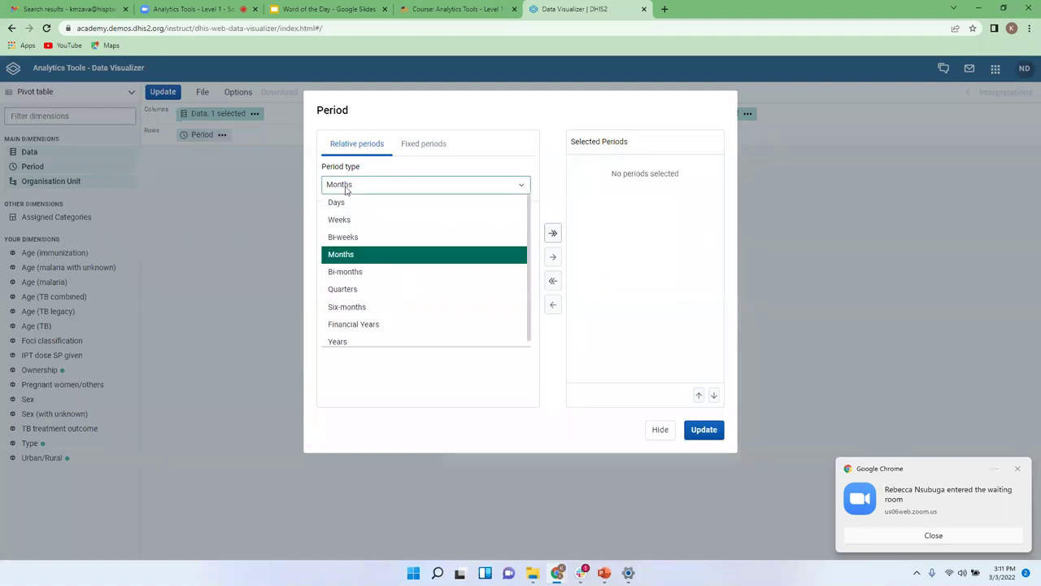
{"action": "left_click", "coordinate": [339, 342]}
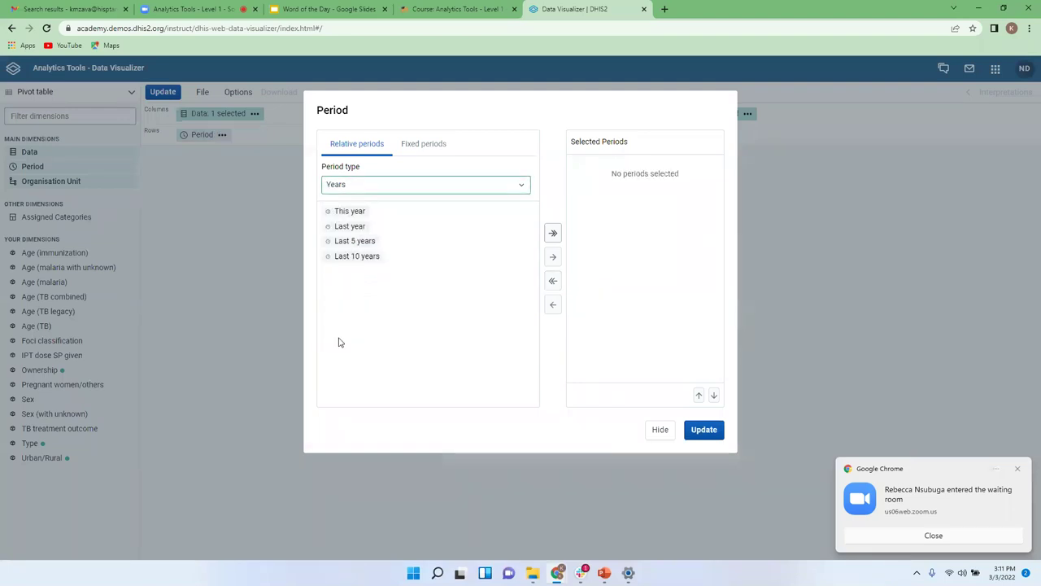
{"action": "double_click", "coordinate": [343, 243]}
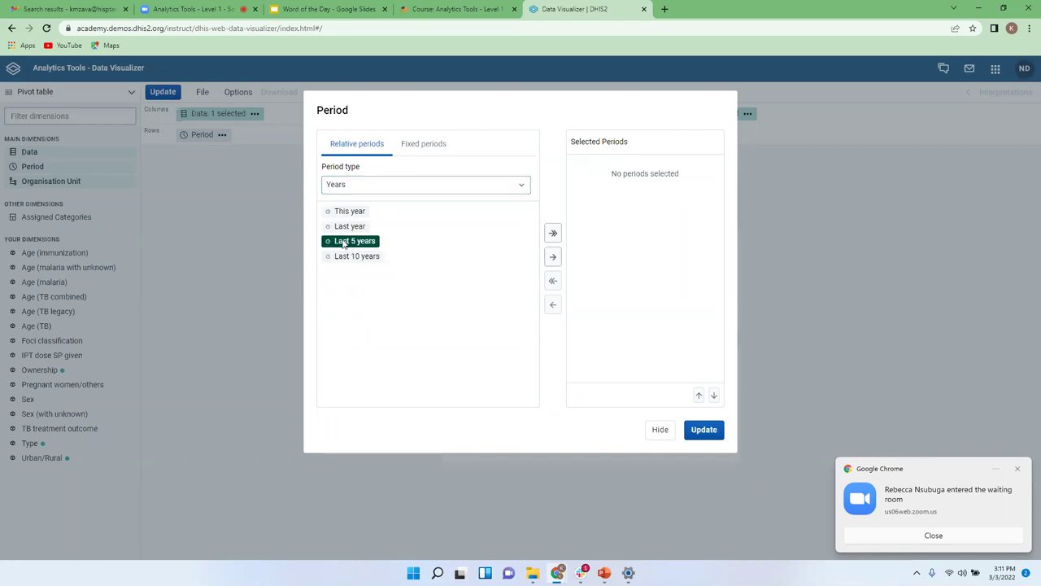
{"action": "left_click", "coordinate": [660, 430]}
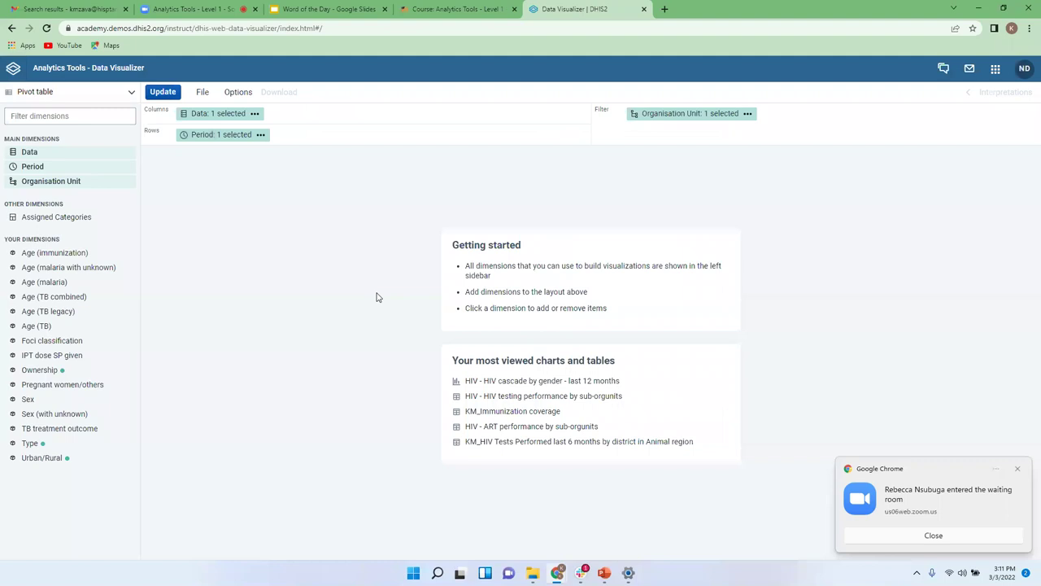
Step: Replace Trainingland with Bird District in the organisation unit selection and set its level to Facility
{"action": "left_click", "coordinate": [33, 183]}
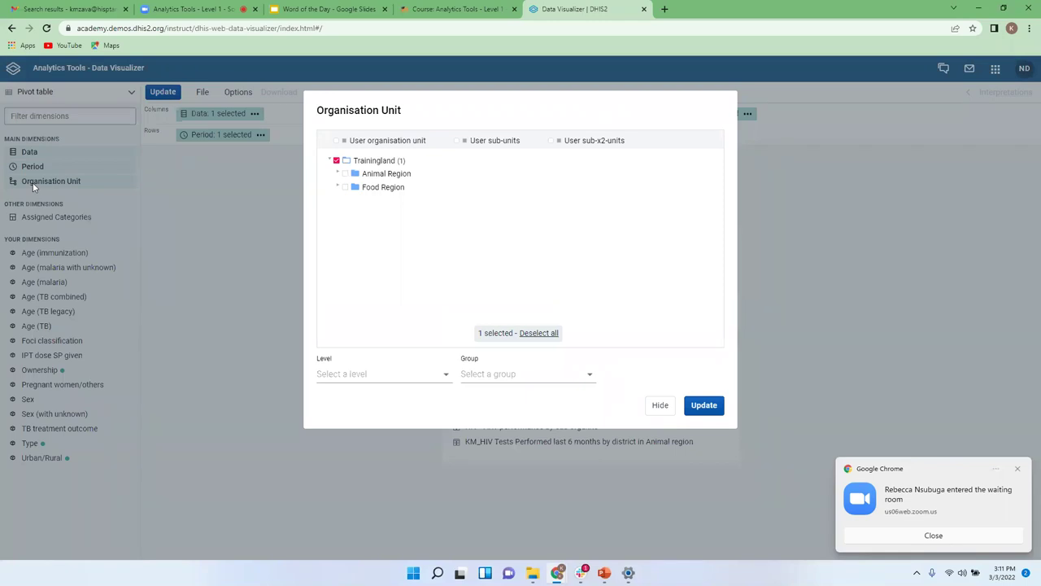
{"action": "left_click", "coordinate": [338, 174]}
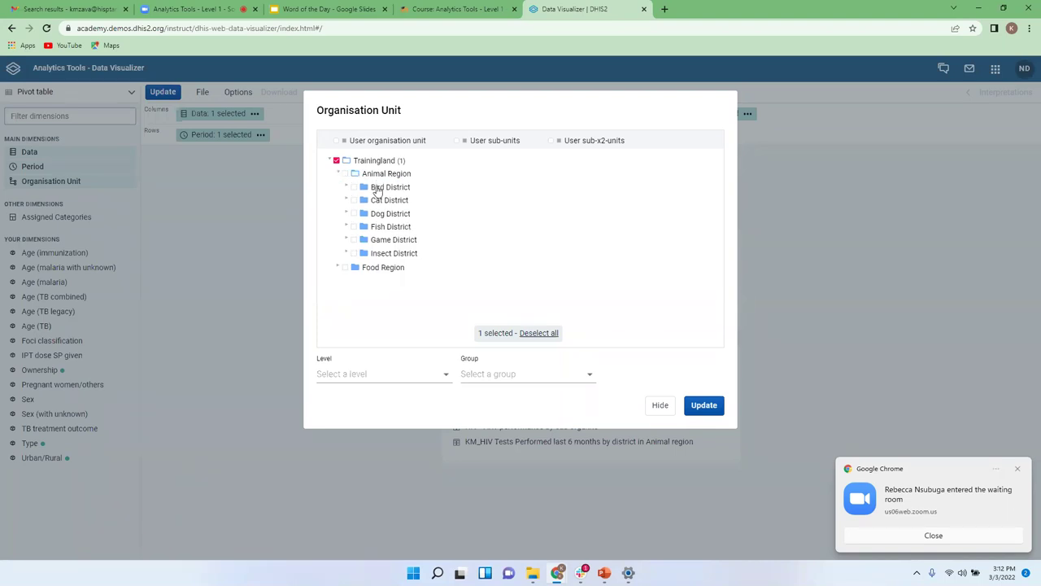
{"action": "left_click", "coordinate": [376, 189]}
{"action": "left_click", "coordinate": [346, 188]}
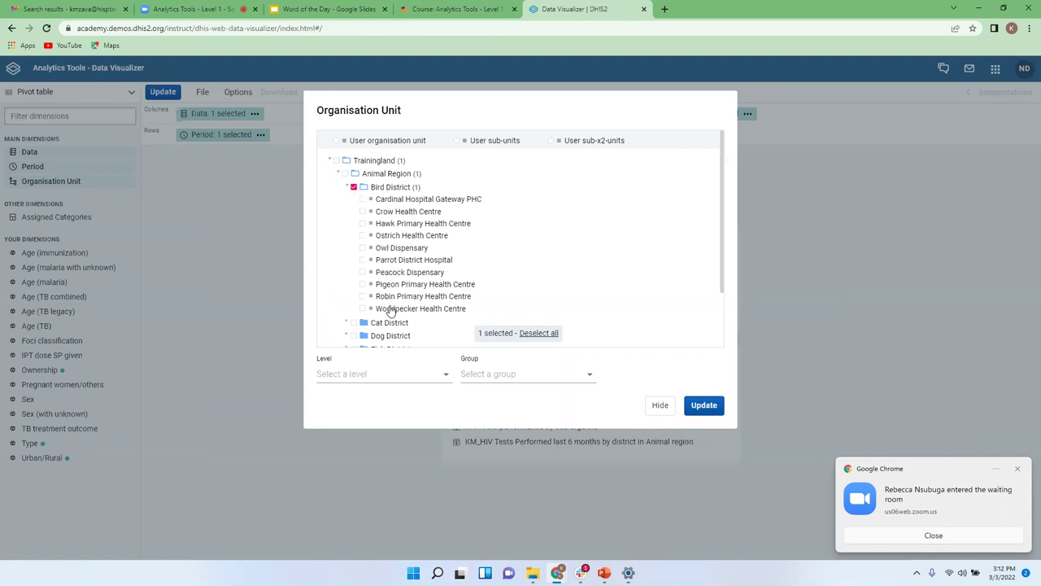
{"action": "left_click", "coordinate": [341, 376]}
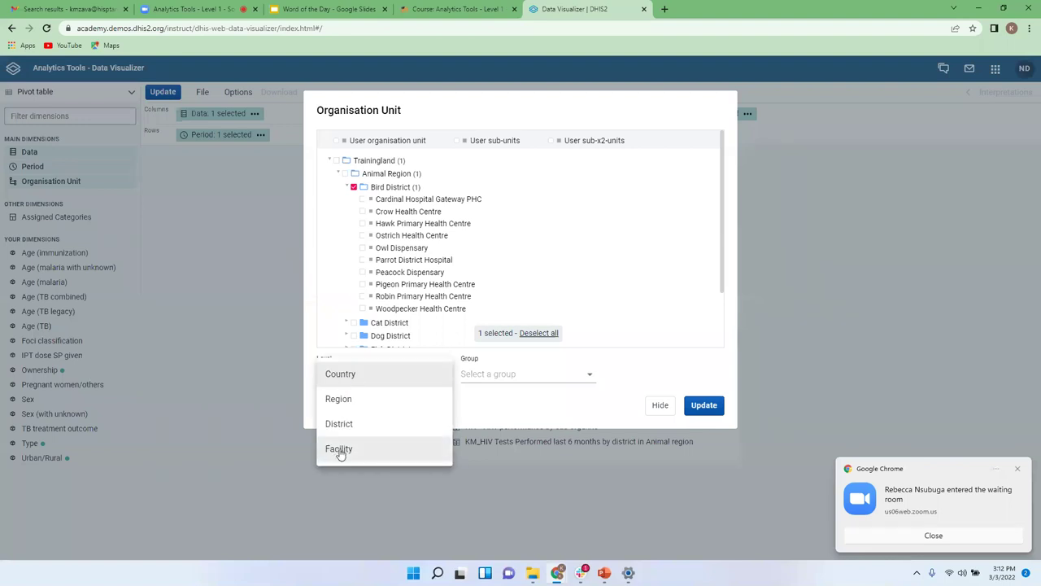
{"action": "left_click", "coordinate": [339, 450]}
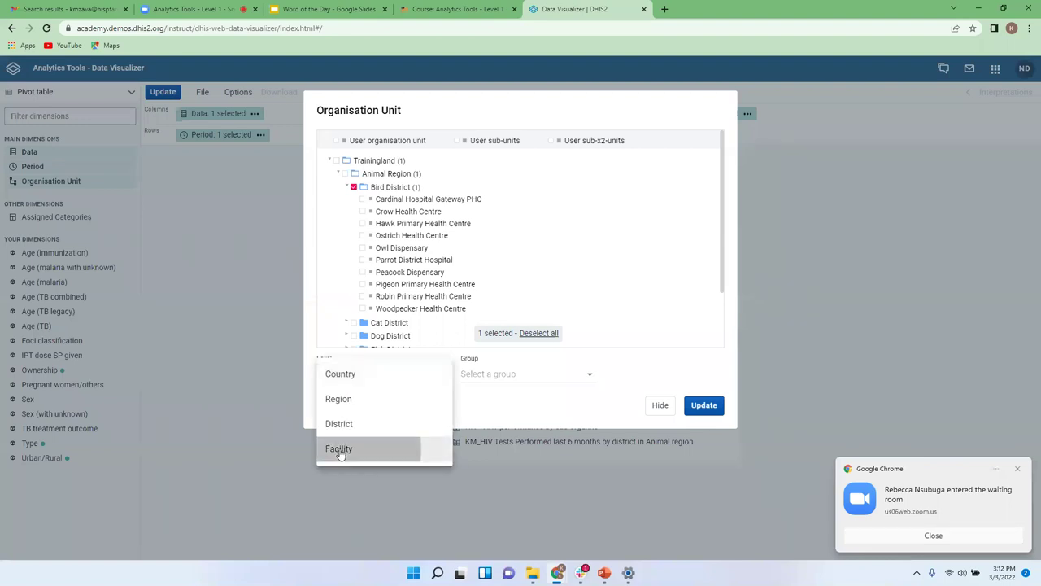
{"action": "left_click", "coordinate": [659, 319]}
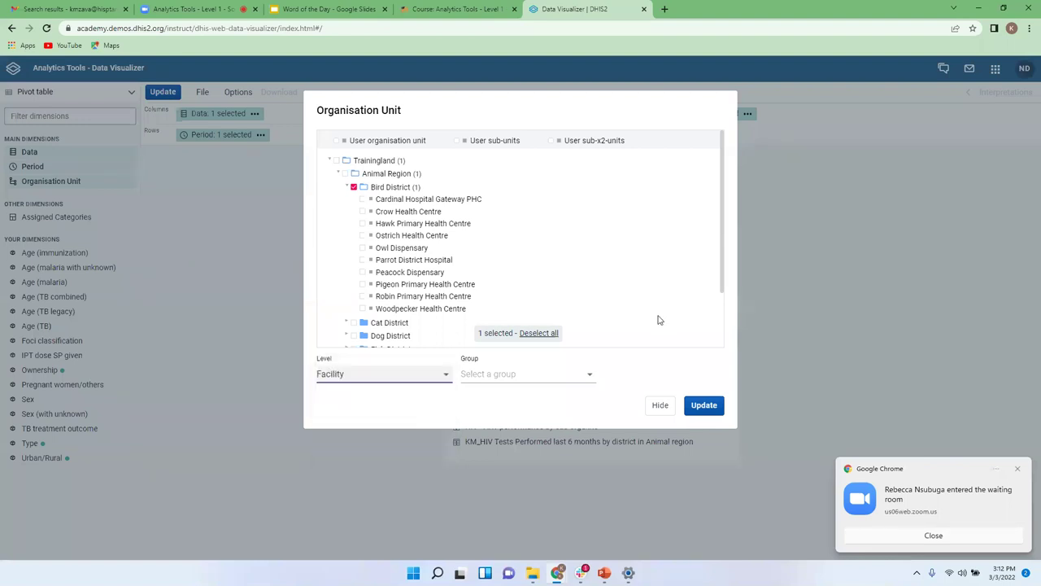
{"action": "left_click", "coordinate": [657, 410]}
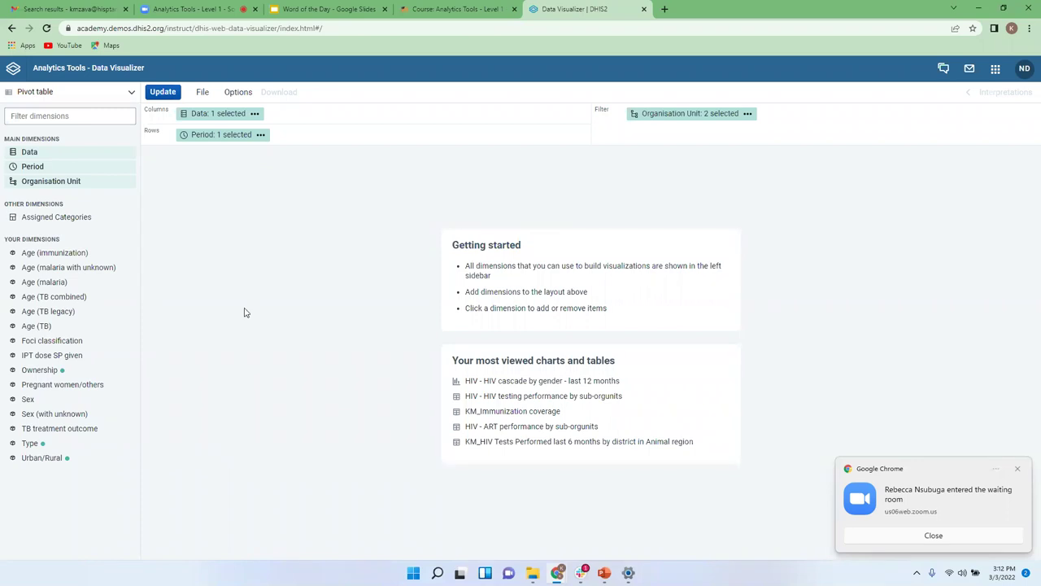
Step: Generate the table, move the Organisation Unit dimension from the filter to the start of the rows, and refresh it
{"action": "left_click", "coordinate": [164, 94]}
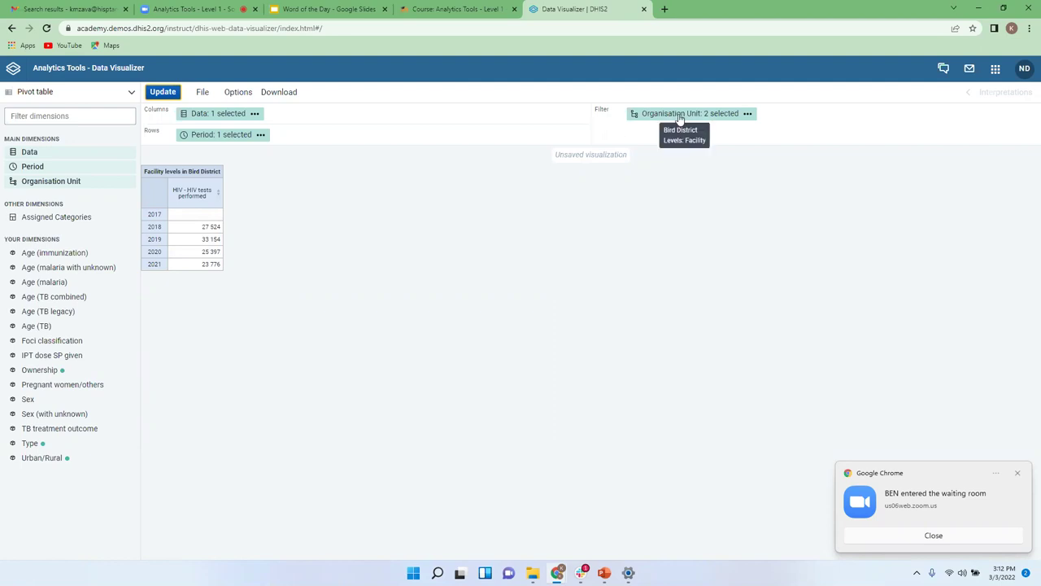
{"action": "left_click_drag", "start_coordinate": [682, 118], "coordinate": [216, 140]}
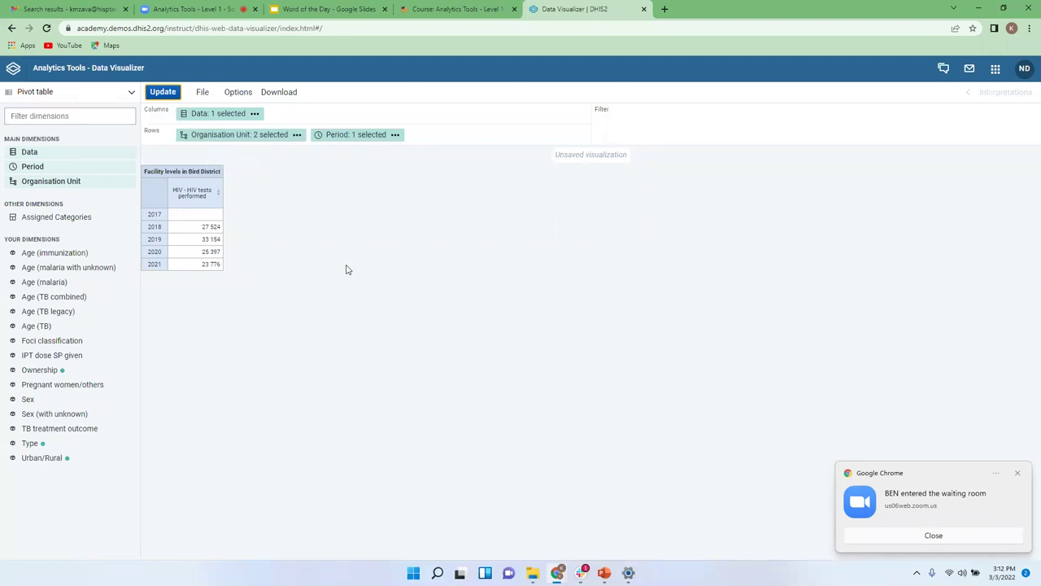
{"action": "left_click", "coordinate": [163, 93]}
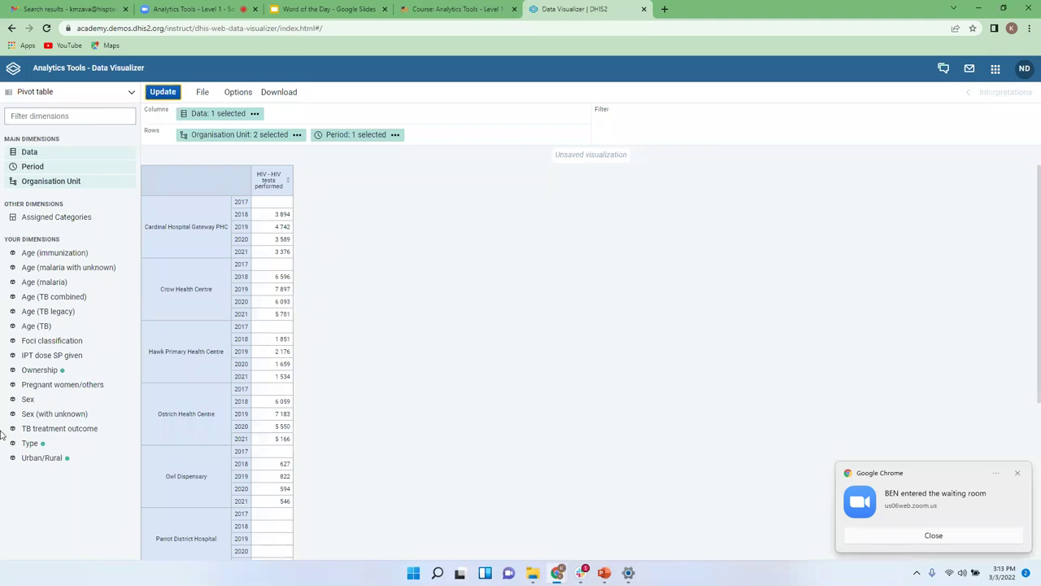
Step: Add the Sex dimension to the columns with the items Female and Male, and update the table
{"action": "left_click", "coordinate": [45, 400]}
{"action": "left_click", "coordinate": [72, 415]}
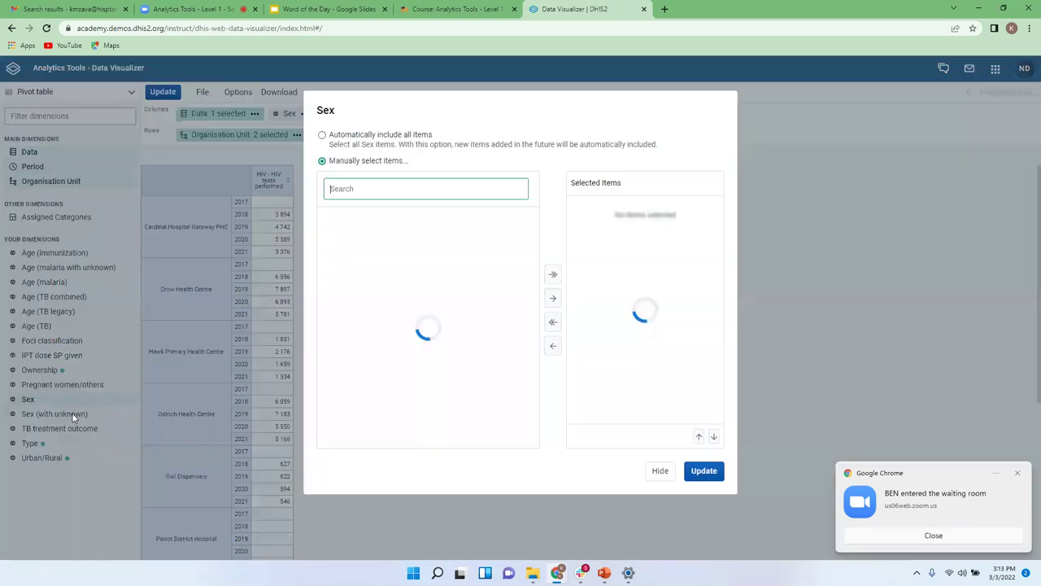
{"action": "left_click", "coordinate": [552, 273]}
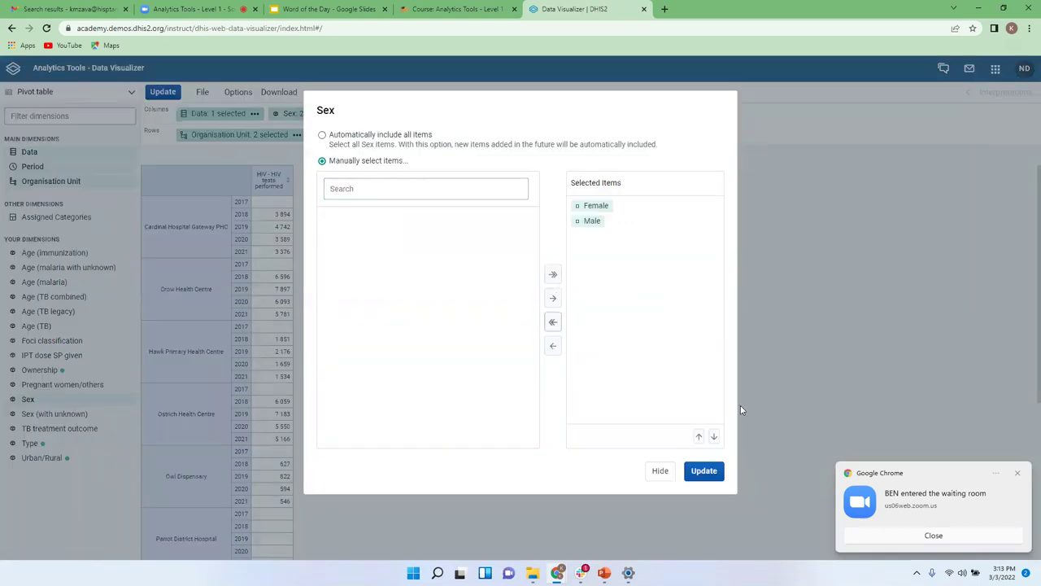
{"action": "left_click", "coordinate": [704, 472]}
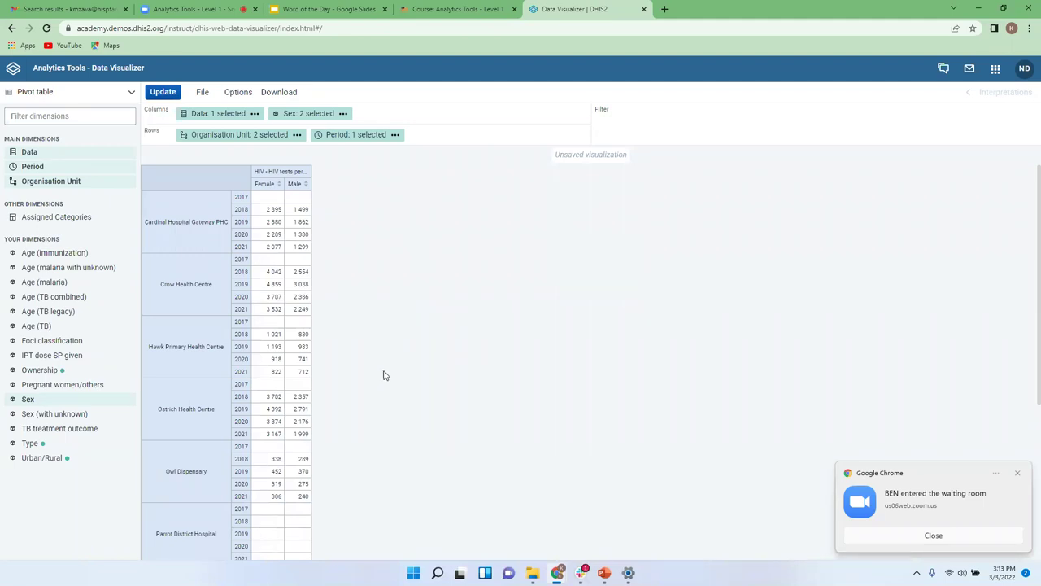
Step: Move the Period dimension from the rows to the columns between Data and Sex, and update the table
{"action": "scroll", "coordinate": [384, 372], "scroll_direction": "down", "scroll_amount": 3}
{"action": "scroll", "coordinate": [384, 375], "scroll_direction": "up", "scroll_amount": 3}
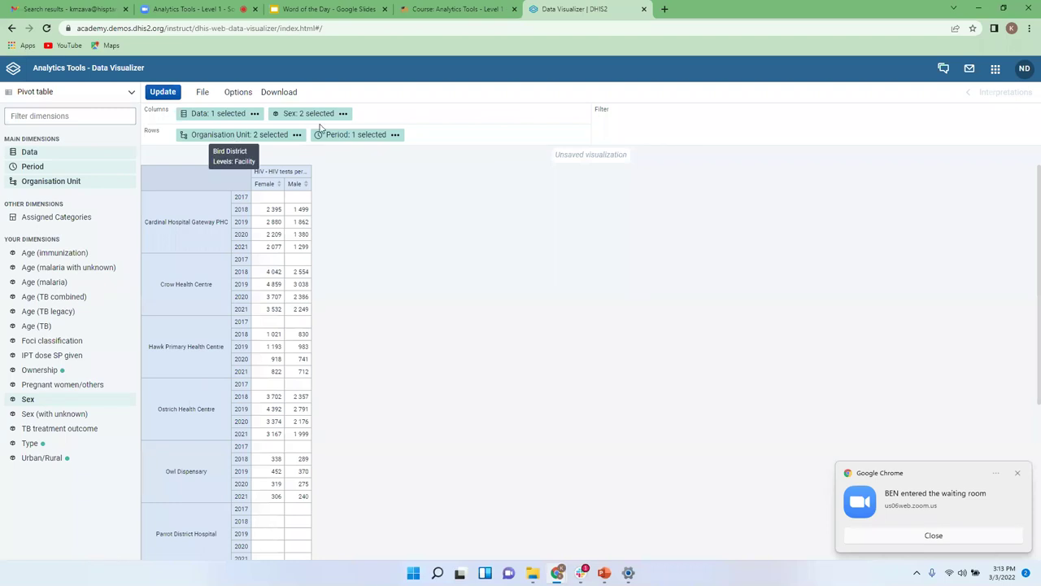
{"action": "left_click_drag", "start_coordinate": [345, 136], "coordinate": [309, 116]}
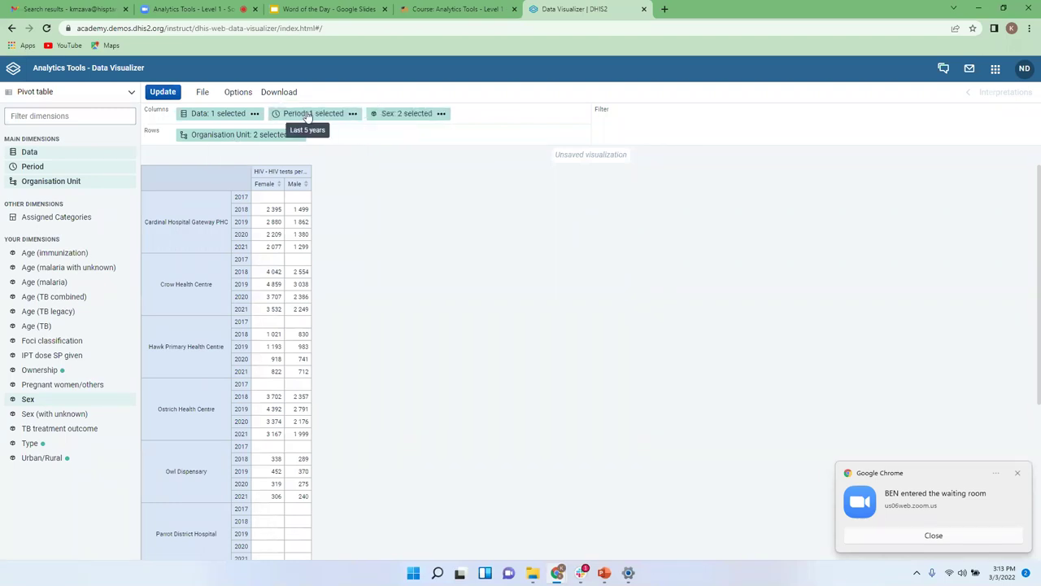
{"action": "left_click", "coordinate": [163, 93]}
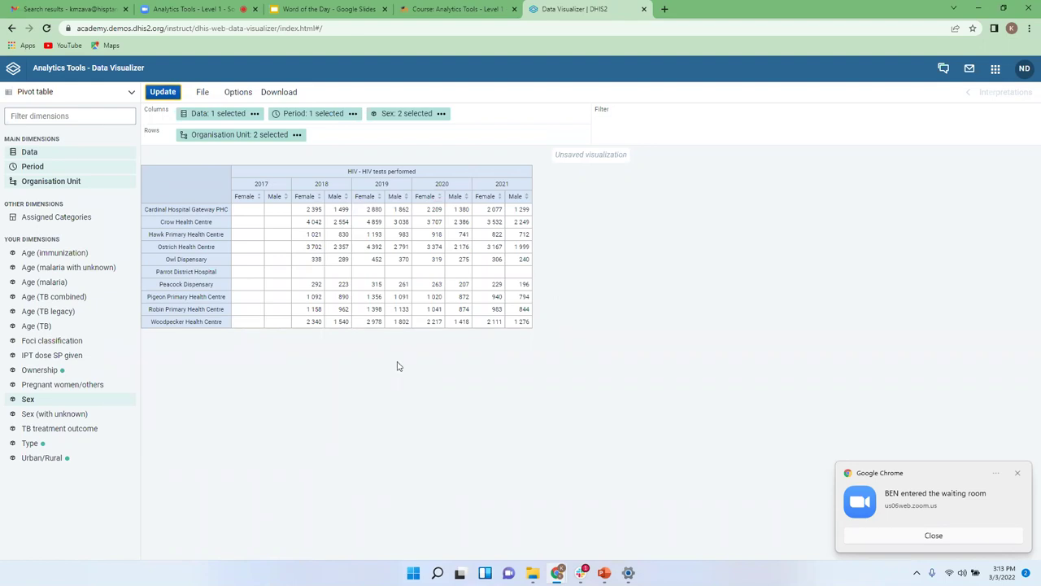
Step: Hide empty columns and empty rows, turn on columns totals and row totals, and update the table
{"action": "left_click", "coordinate": [235, 98]}
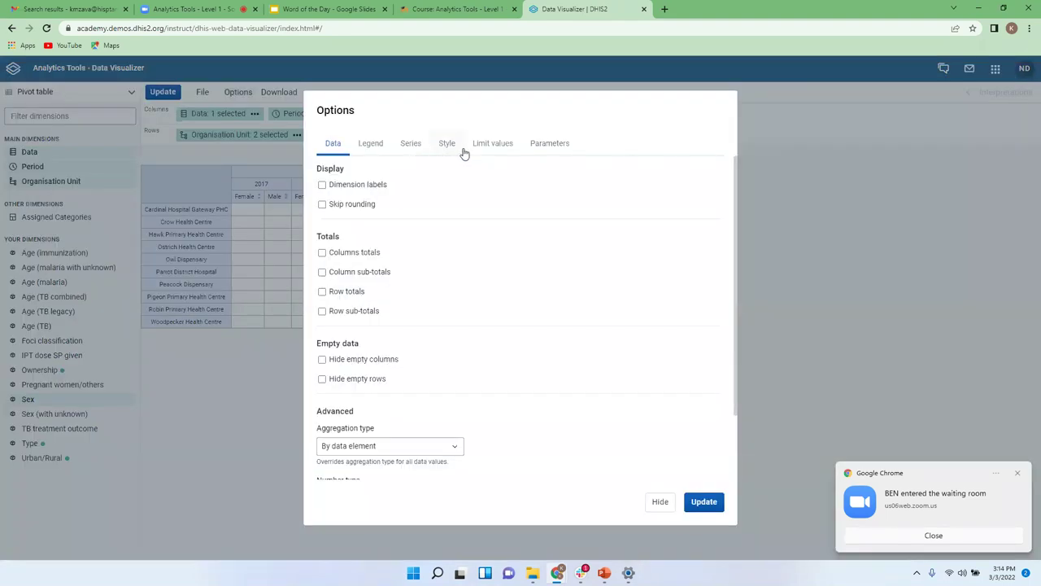
{"action": "left_click", "coordinate": [366, 359]}
{"action": "left_click", "coordinate": [371, 381]}
{"action": "left_click", "coordinate": [338, 255]}
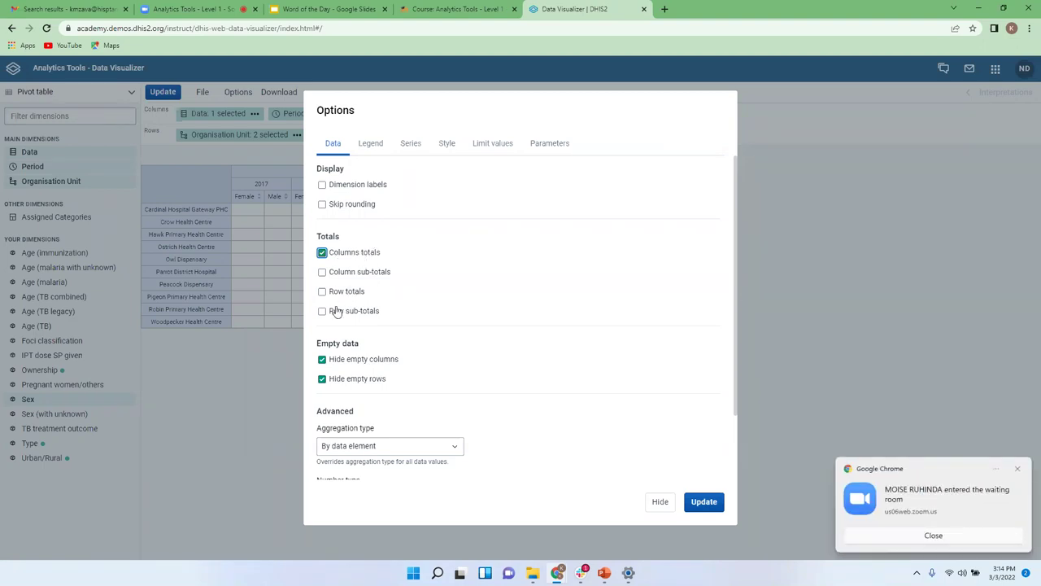
{"action": "left_click", "coordinate": [349, 295]}
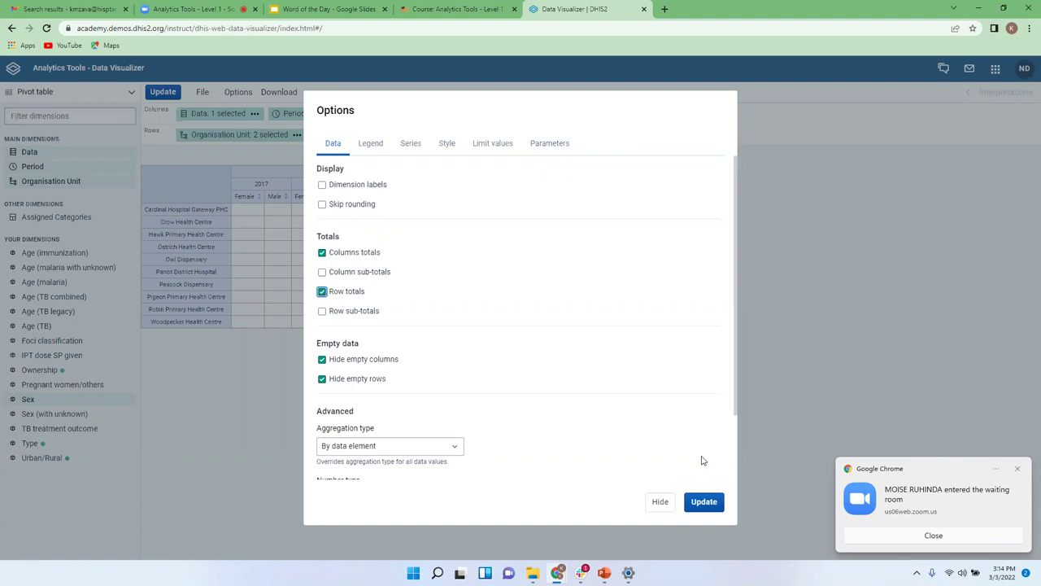
{"action": "left_click", "coordinate": [703, 501]}
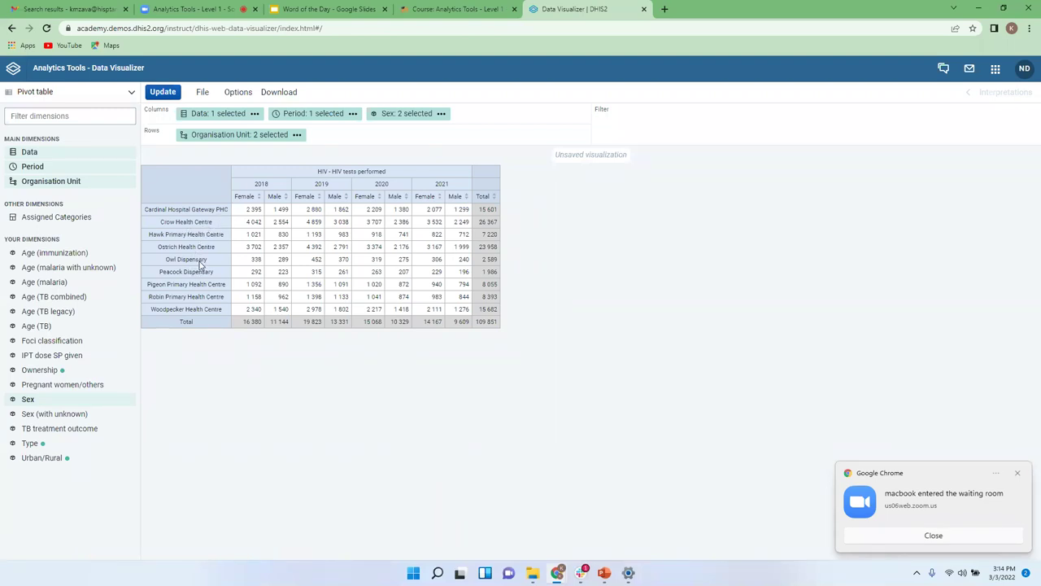
Step: Add the Type dimension to the rows with the items PHC, Dispensary and Health Centre, and update the table
{"action": "right_click", "coordinate": [59, 444]}
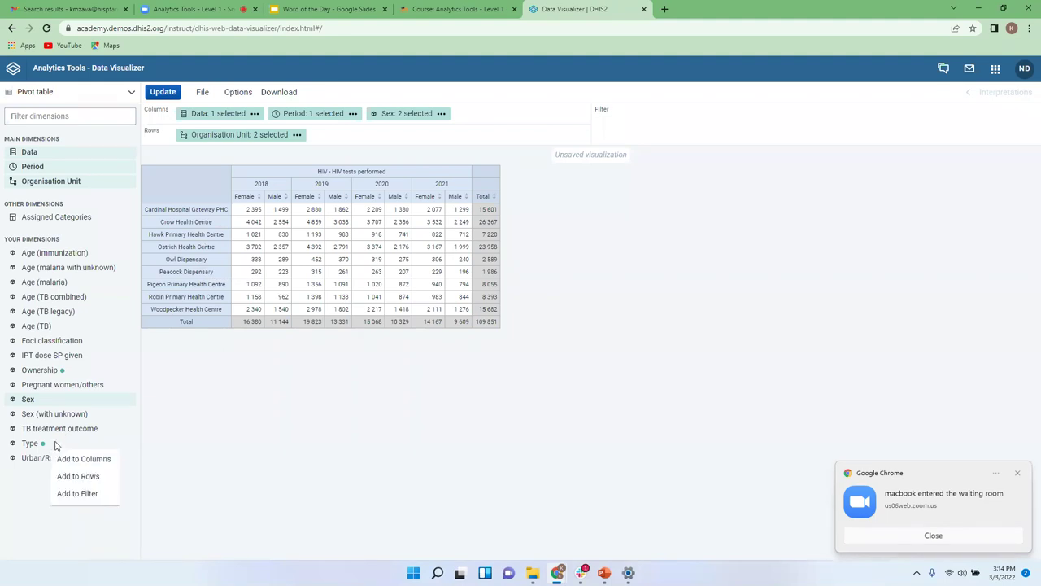
{"action": "left_click", "coordinate": [197, 450]}
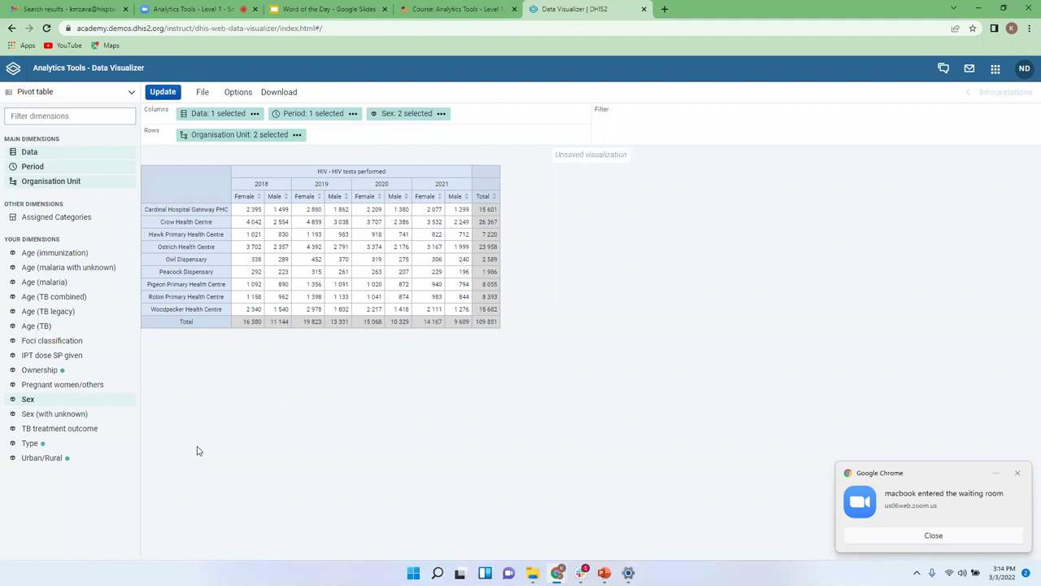
{"action": "left_click", "coordinate": [56, 444]}
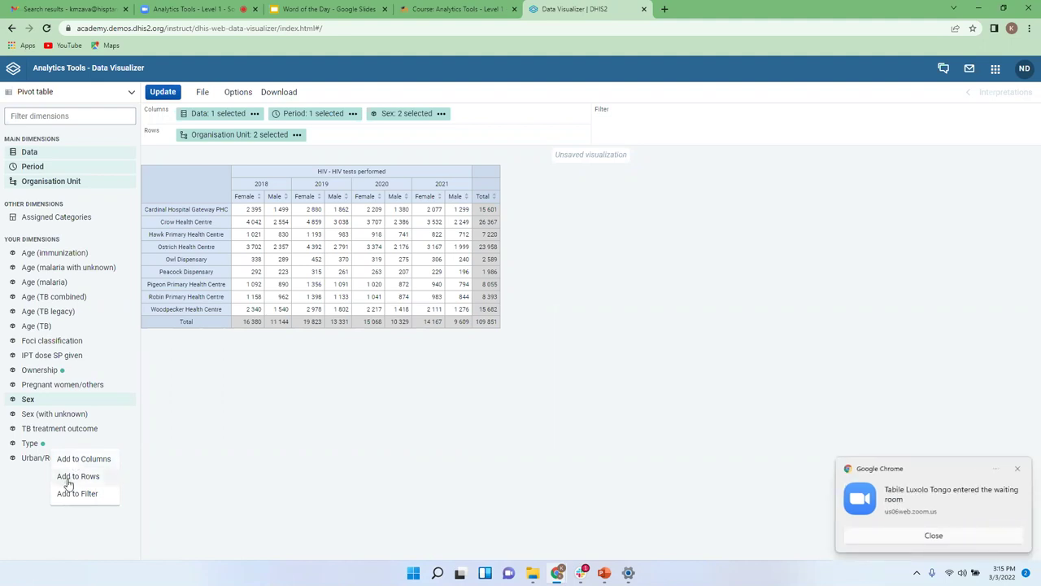
{"action": "left_click", "coordinate": [70, 477]}
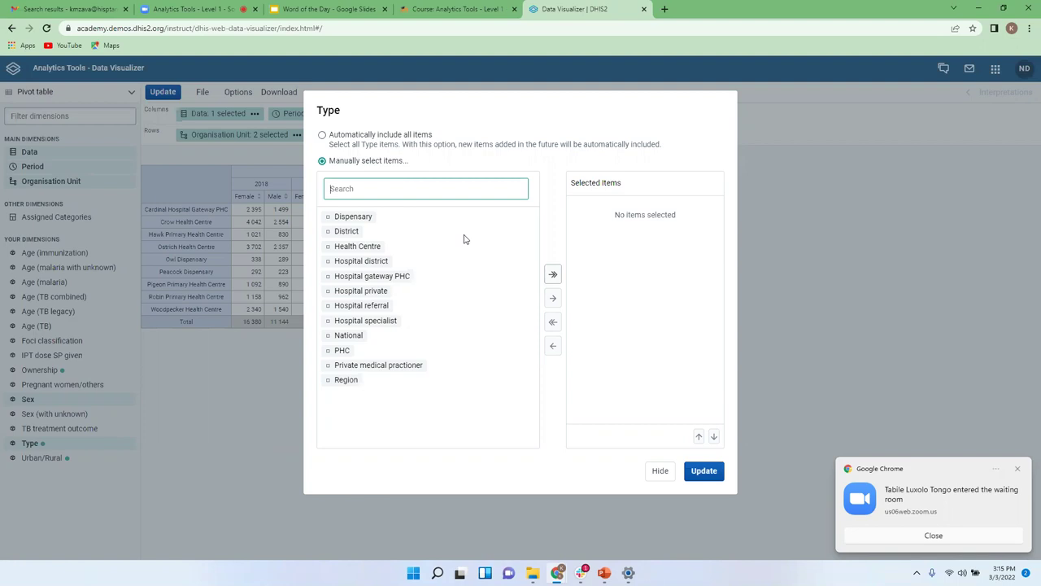
{"action": "double_click", "coordinate": [342, 352]}
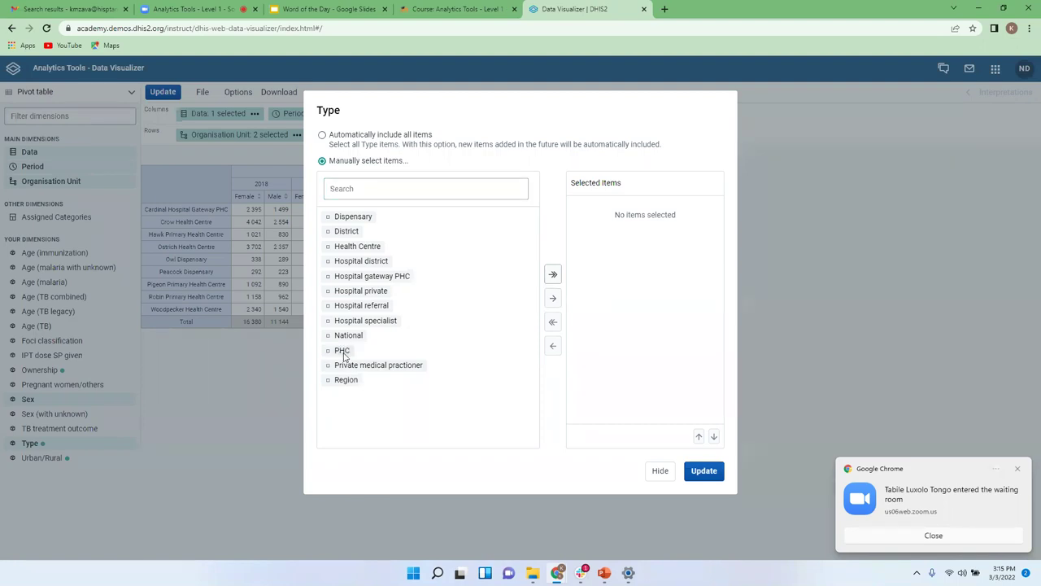
{"action": "double_click", "coordinate": [342, 218]}
{"action": "double_click", "coordinate": [359, 231]}
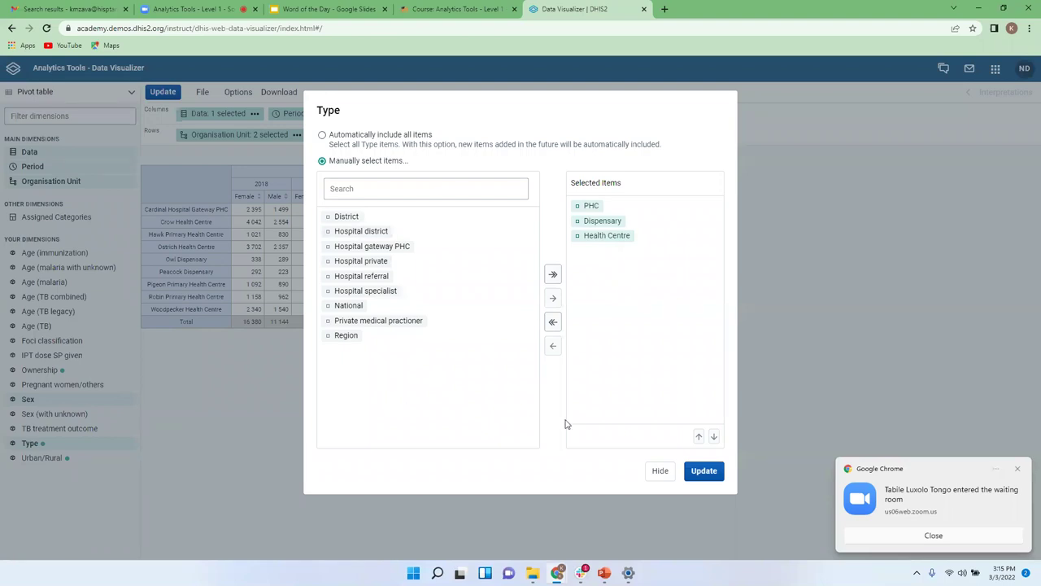
{"action": "left_click", "coordinate": [704, 472]}
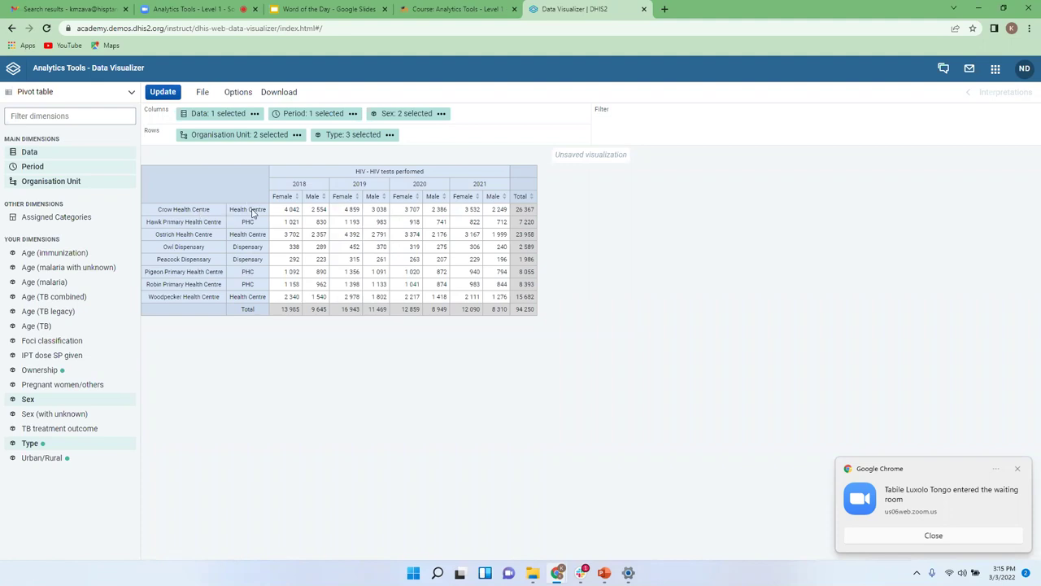
Step: Move the Type dimension ahead of Organisation Unit in the rows and update the table to group facilities by type
{"action": "mouse_move", "coordinate": [336, 133]}
{"action": "mouse_move", "coordinate": [352, 137]}
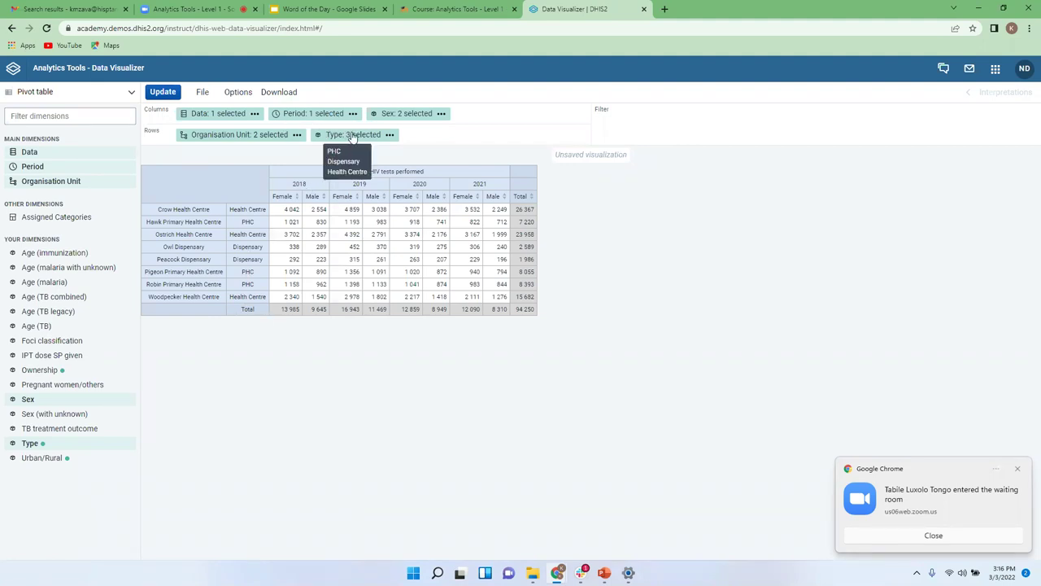
{"action": "left_click_drag", "start_coordinate": [352, 137], "coordinate": [202, 138]}
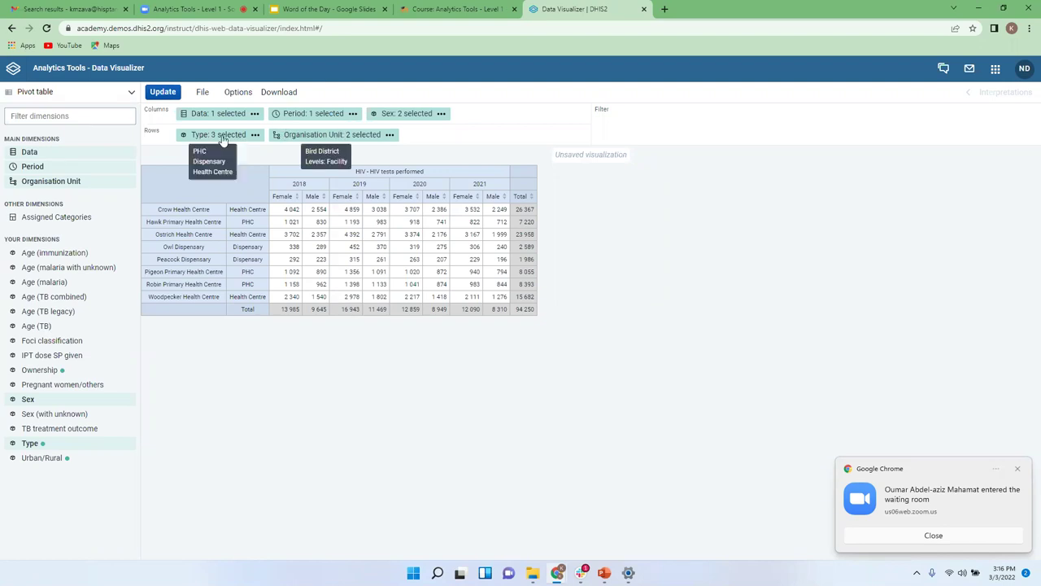
{"action": "left_click", "coordinate": [162, 92]}
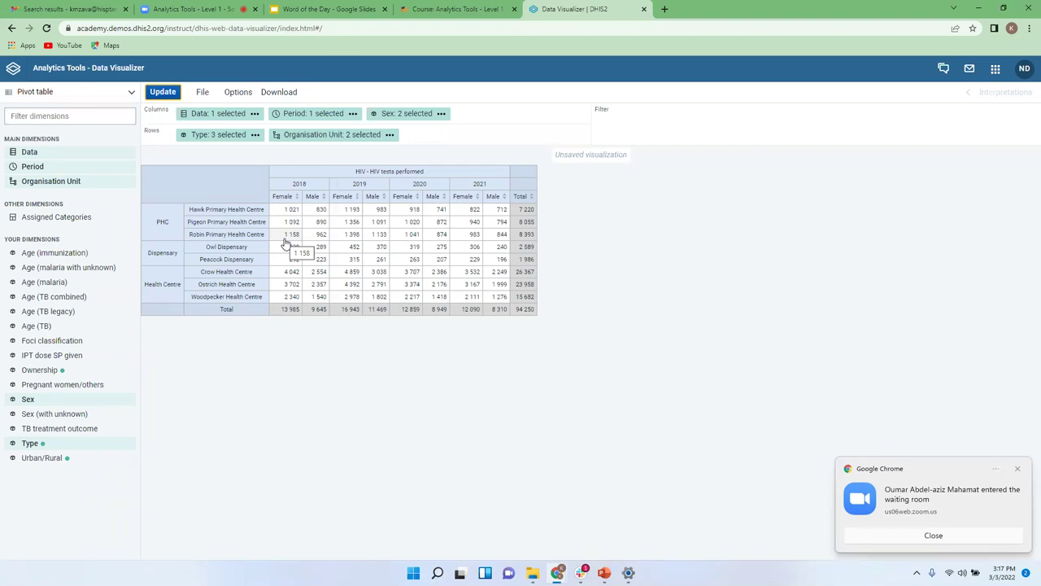
Step: Turn on column sub-totals in the pivot table options and update the table
{"action": "left_click", "coordinate": [238, 96]}
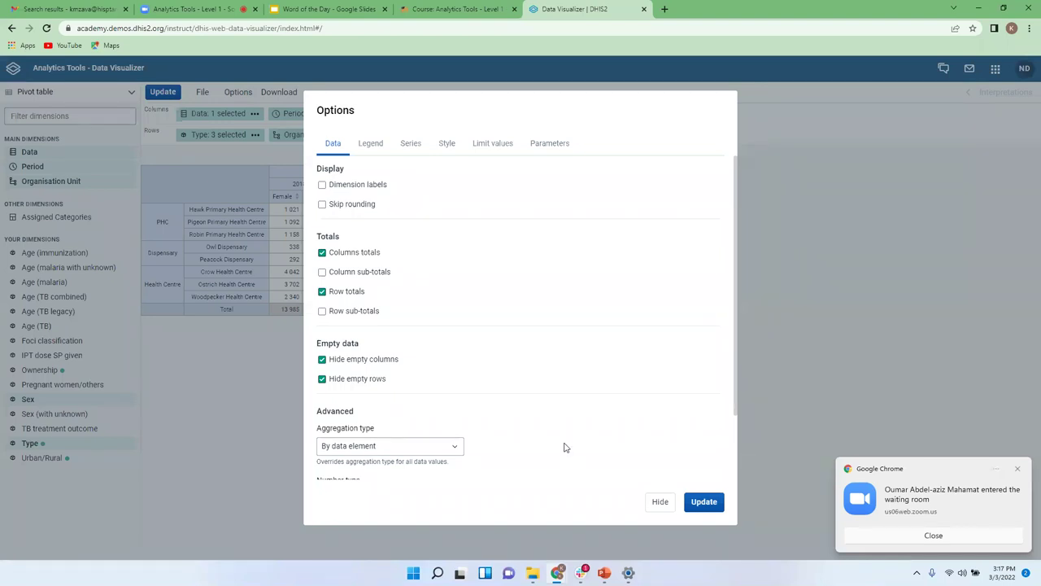
{"action": "left_click", "coordinate": [377, 276]}
{"action": "left_click", "coordinate": [711, 506]}
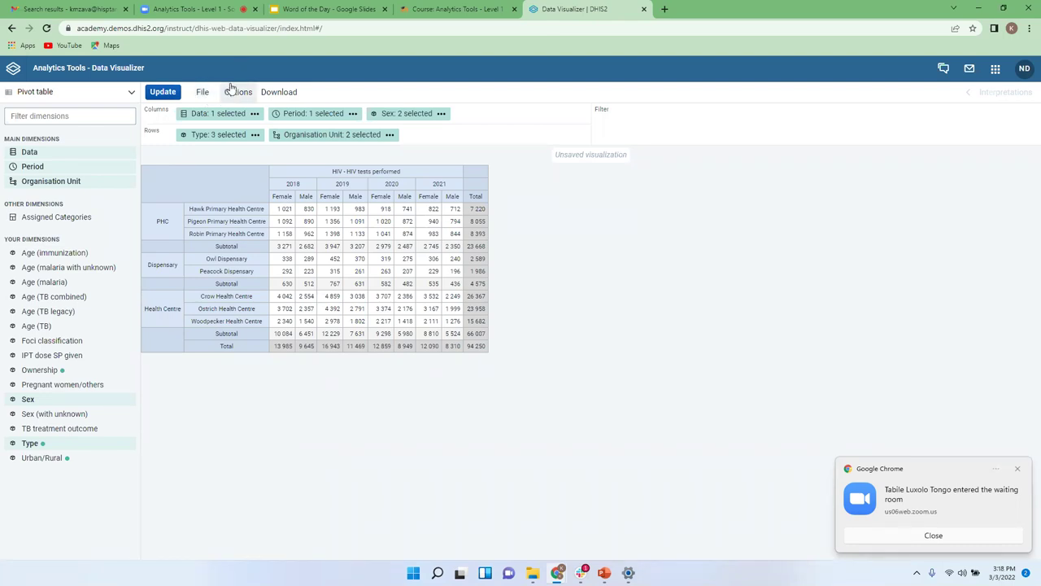
Step: Save the pivot table under the name "KM_HIV Tests Performed last 5 years by facility and sex"
{"action": "left_click", "coordinate": [203, 94]}
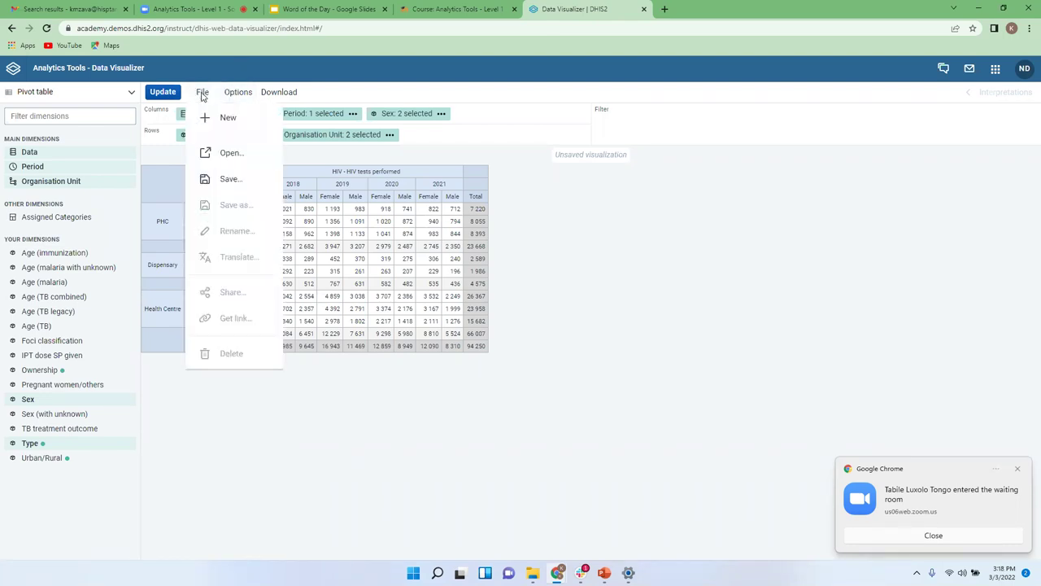
{"action": "left_click", "coordinate": [170, 152]}
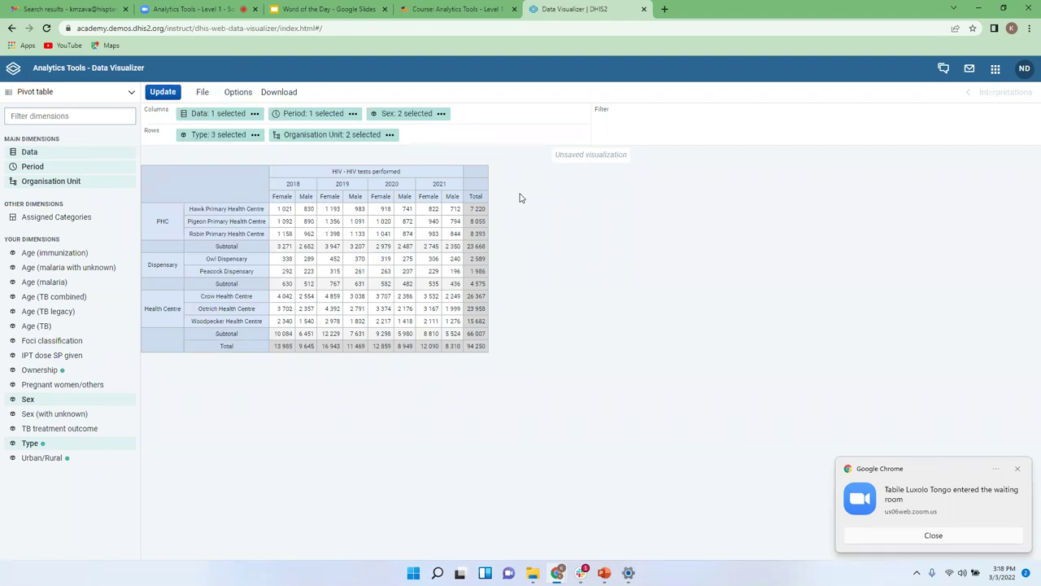
{"action": "left_click", "coordinate": [202, 96]}
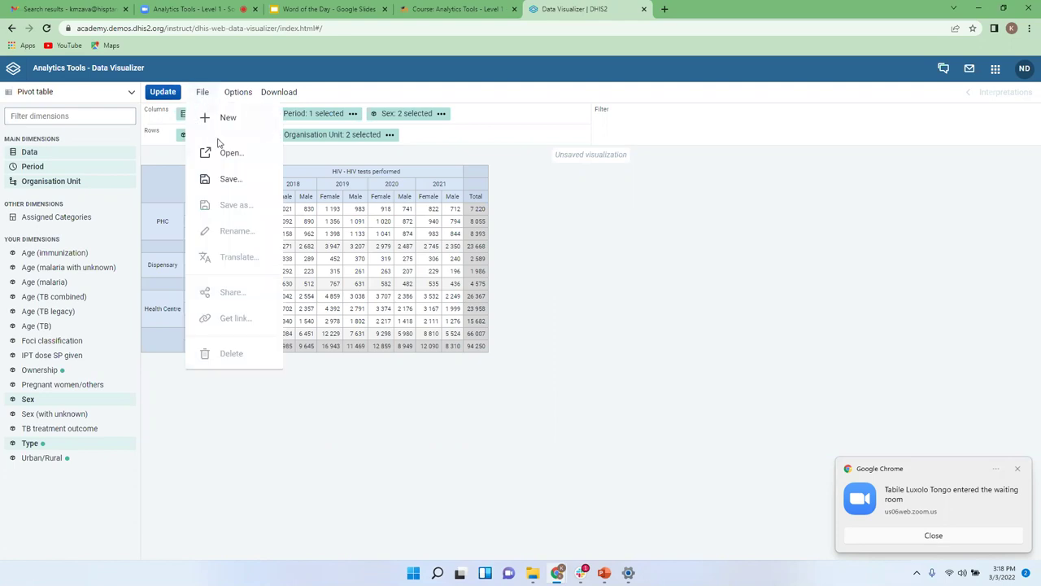
{"action": "left_click", "coordinate": [227, 180]}
{"action": "left_click", "coordinate": [432, 156]}
{"action": "type", "text": "KM_H"}
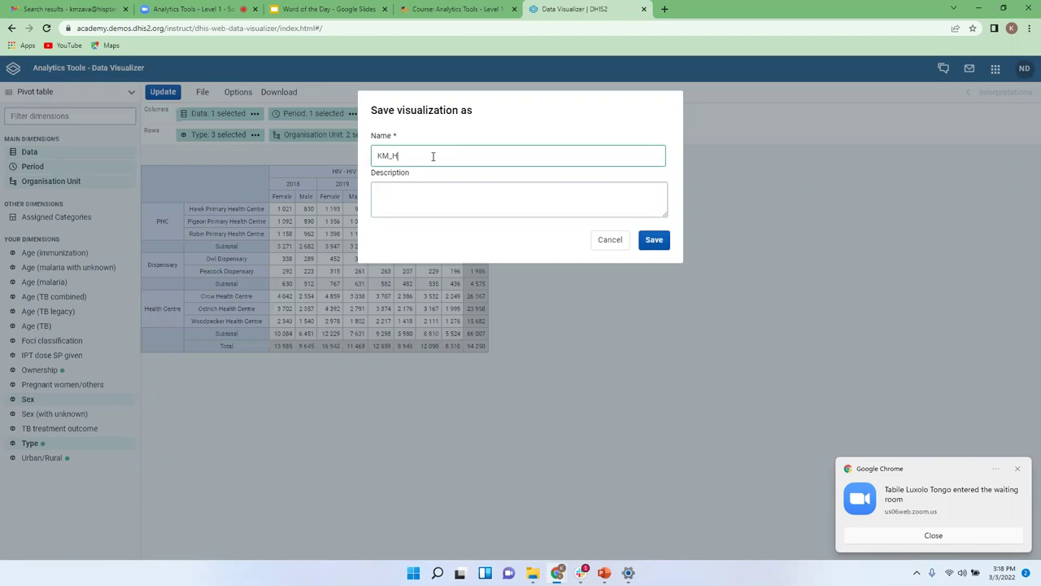
{"action": "type", "text": "IV Tests Performed last 5 years by"}
{"action": "type", "text": "facility and S"}
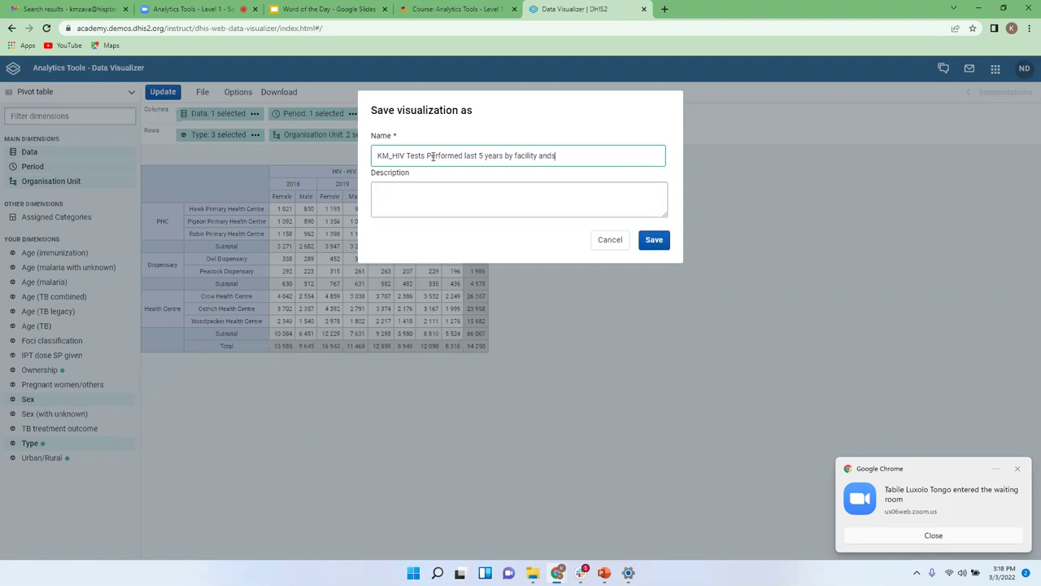
{"action": "key", "text": "BackSpace"}
{"action": "type", "text": "sex"}
{"action": "left_click", "coordinate": [657, 241]}
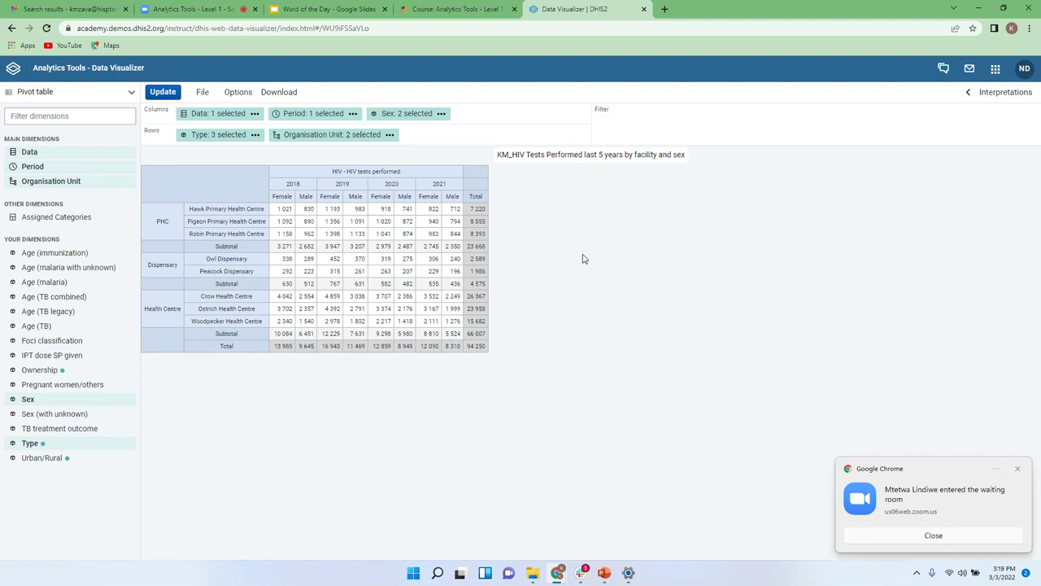
{"action": "left_click", "coordinate": [236, 95]}
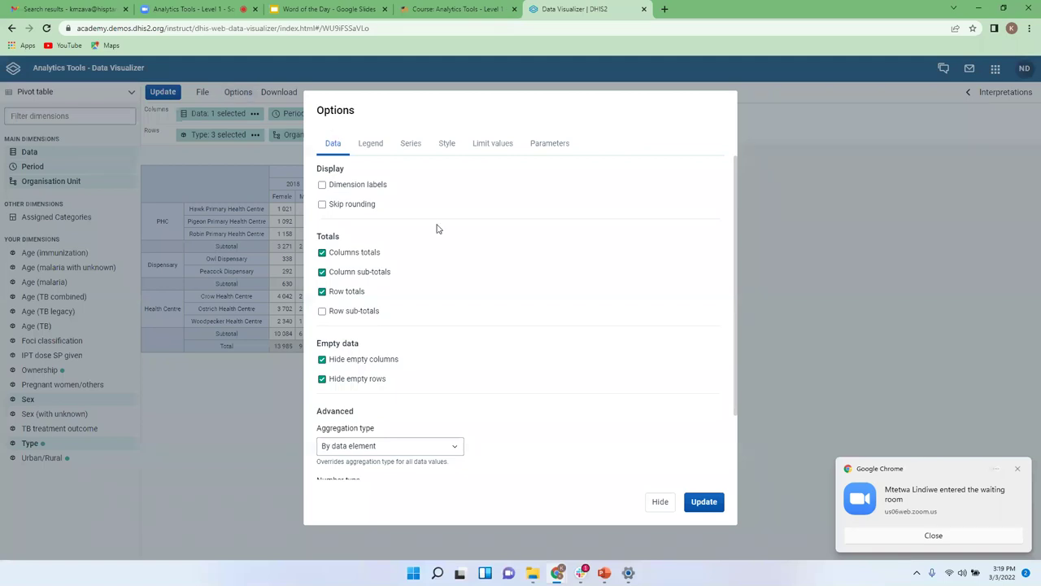
{"action": "scroll", "coordinate": [436, 230], "scroll_direction": "down", "scroll_amount": 2}
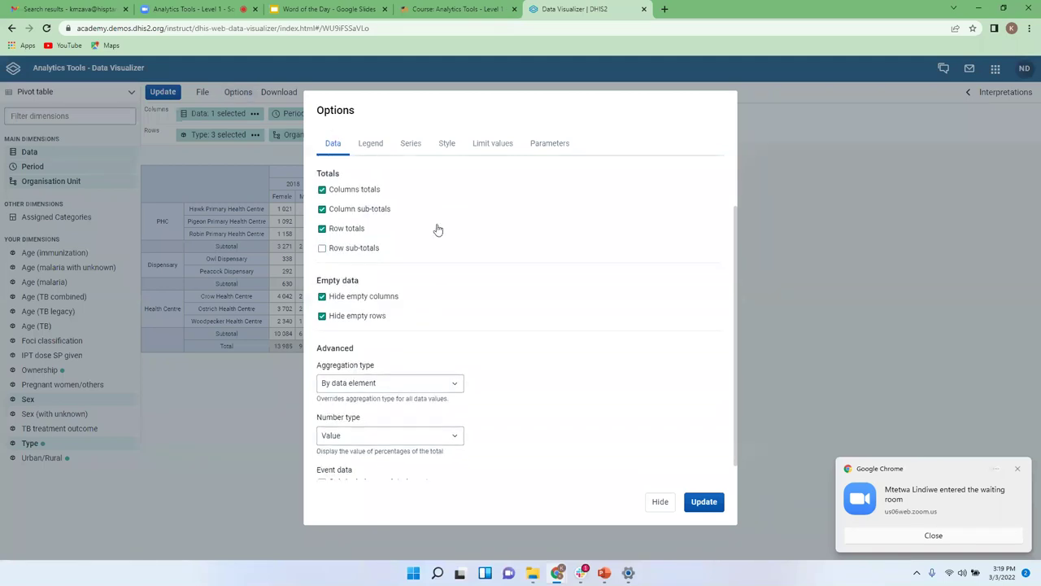
{"action": "scroll", "coordinate": [438, 230], "scroll_direction": "up", "scroll_amount": 2}
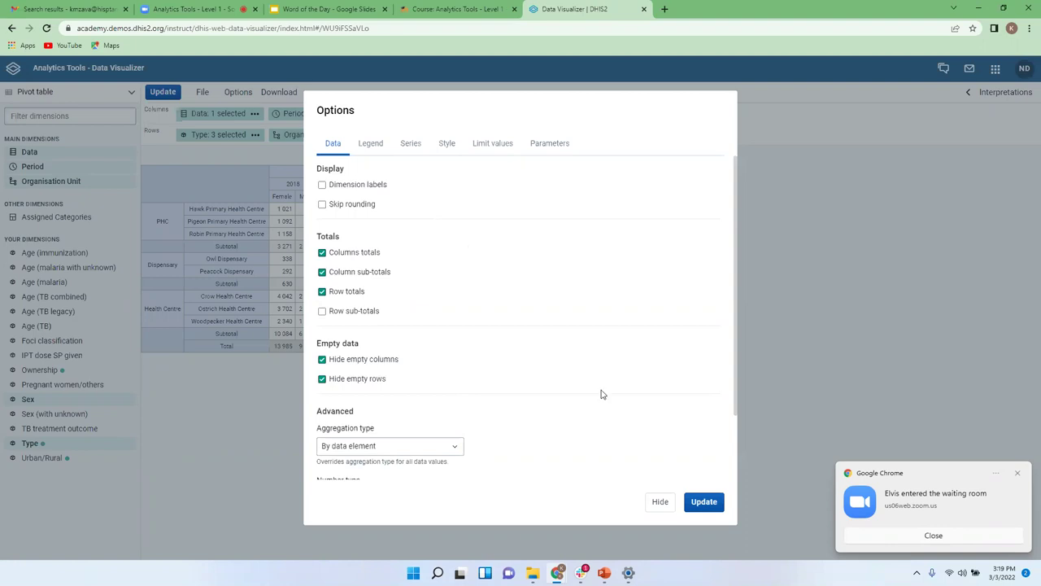
{"action": "left_click", "coordinate": [658, 501]}
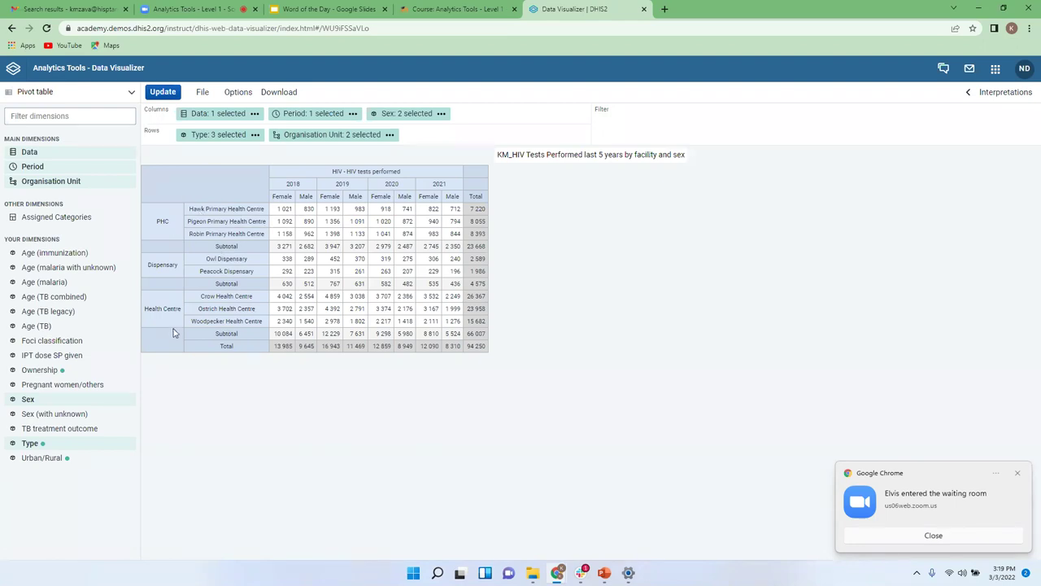
Step: Turn on dimension labels in the pivot table options and update the table
{"action": "left_click", "coordinate": [236, 93]}
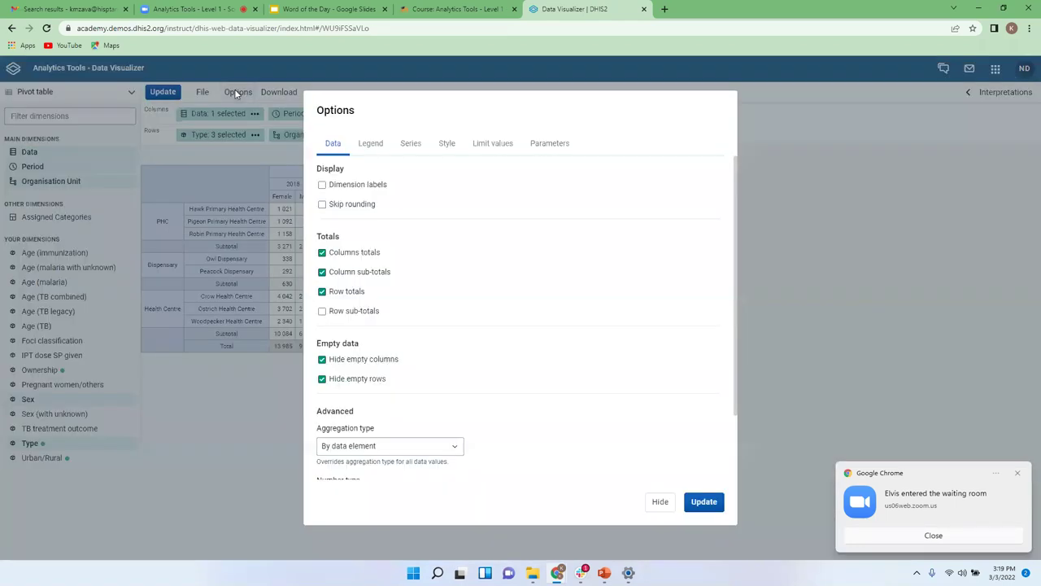
{"action": "left_click", "coordinate": [360, 187]}
{"action": "left_click", "coordinate": [702, 502]}
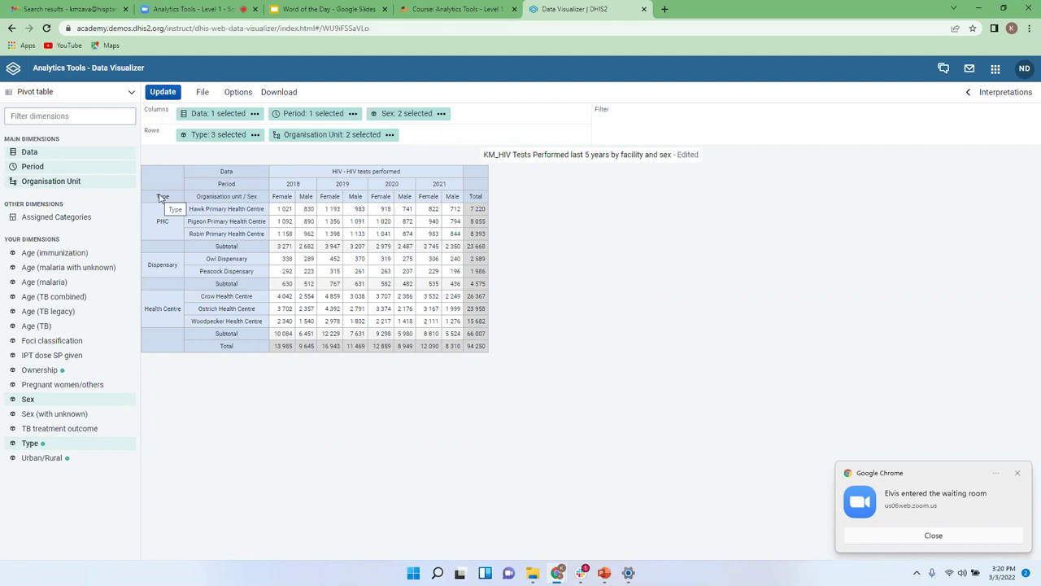
Step: Examine the available aggregation types and number types in the pivot table's advanced data options
{"action": "left_click", "coordinate": [236, 93]}
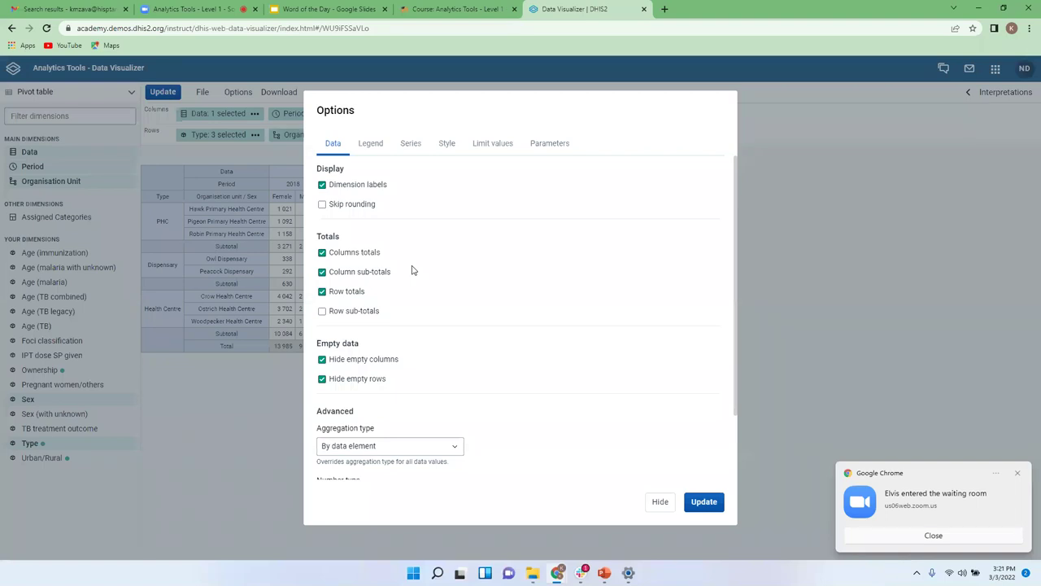
{"action": "scroll", "coordinate": [412, 270], "scroll_direction": "down", "scroll_amount": 1}
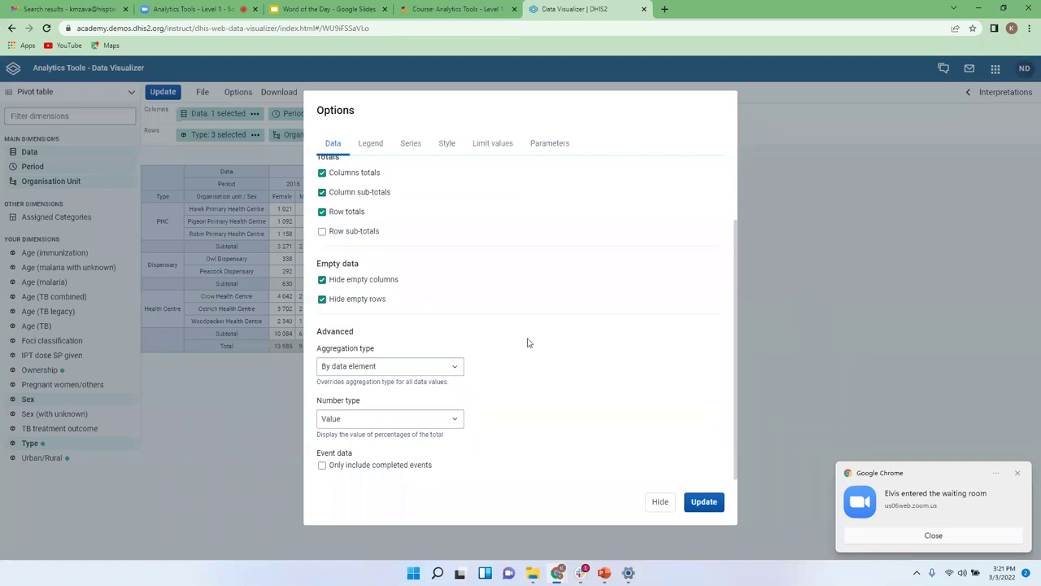
{"action": "left_click", "coordinate": [436, 368]}
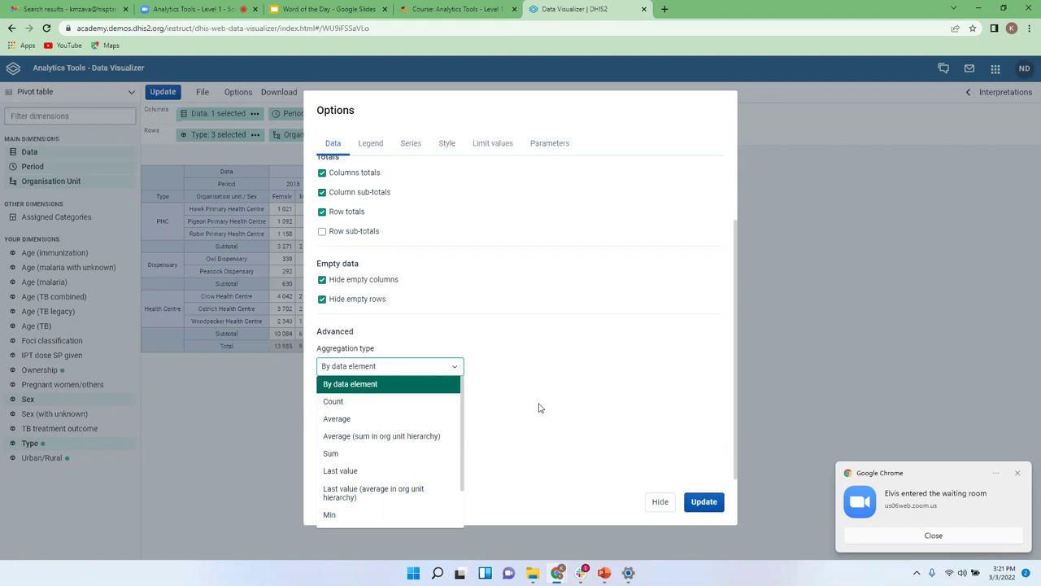
{"action": "left_click", "coordinate": [538, 408]}
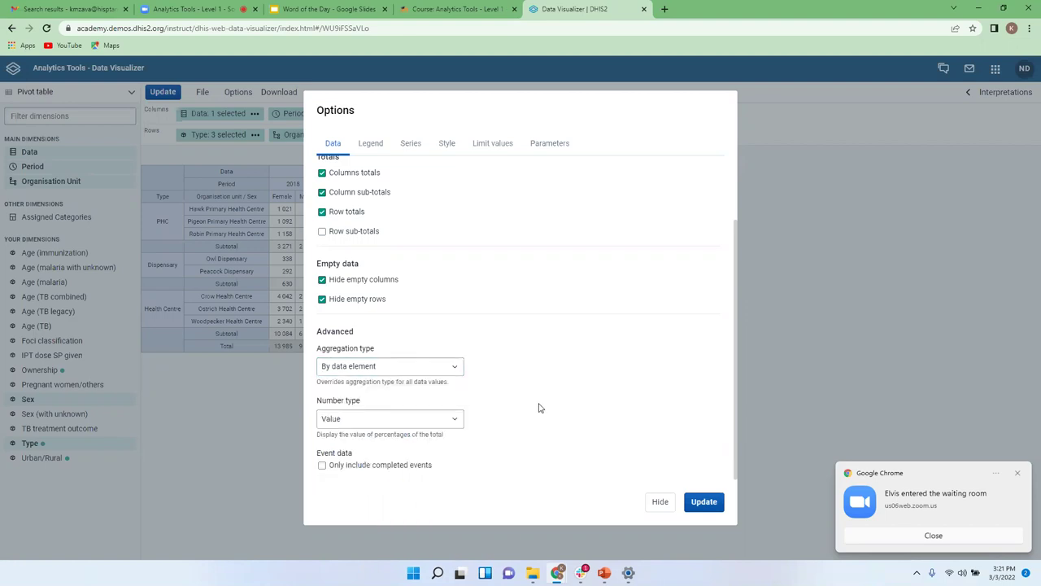
{"action": "left_click", "coordinate": [382, 417]}
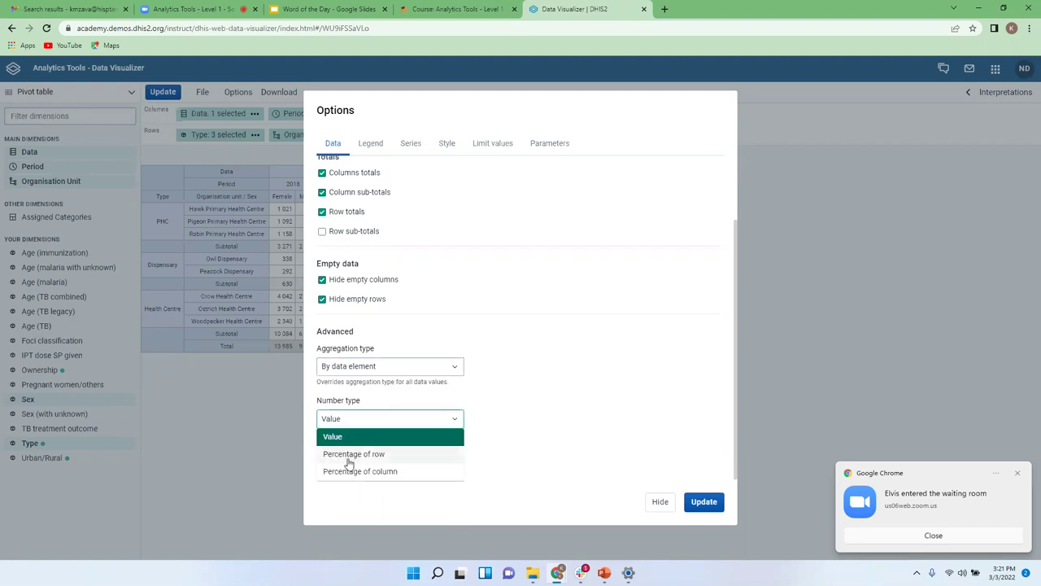
{"action": "left_click", "coordinate": [532, 424]}
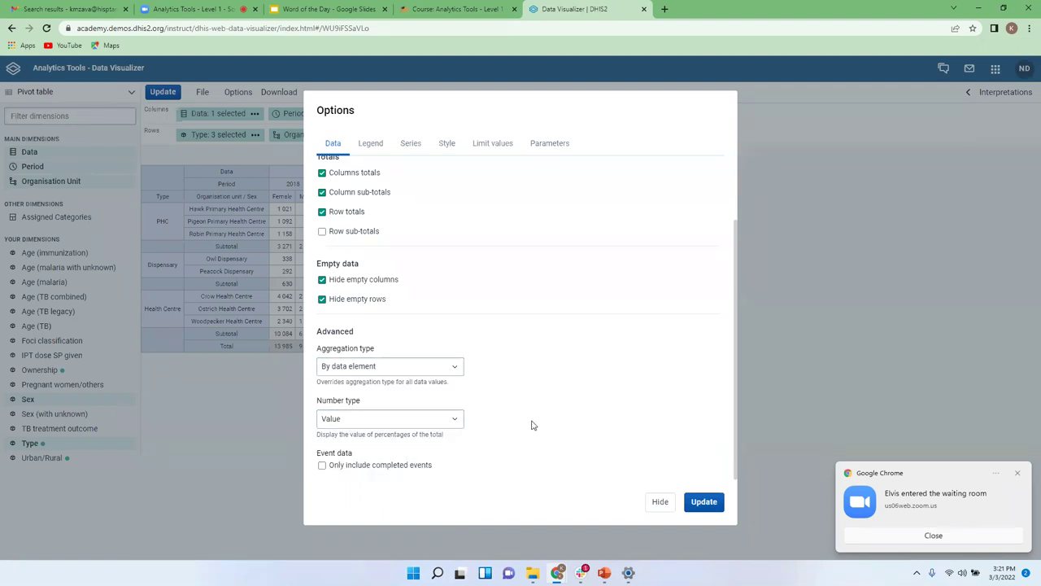
{"action": "left_click", "coordinate": [660, 502]}
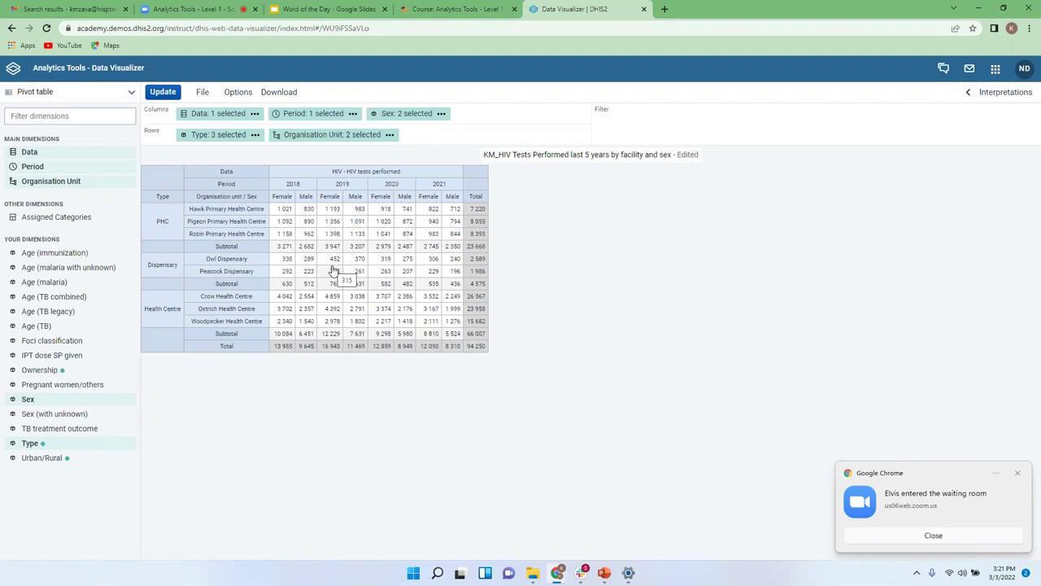
{"action": "left_click", "coordinate": [238, 91]}
{"action": "scroll", "coordinate": [379, 443], "scroll_direction": "down", "scroll_amount": 2}
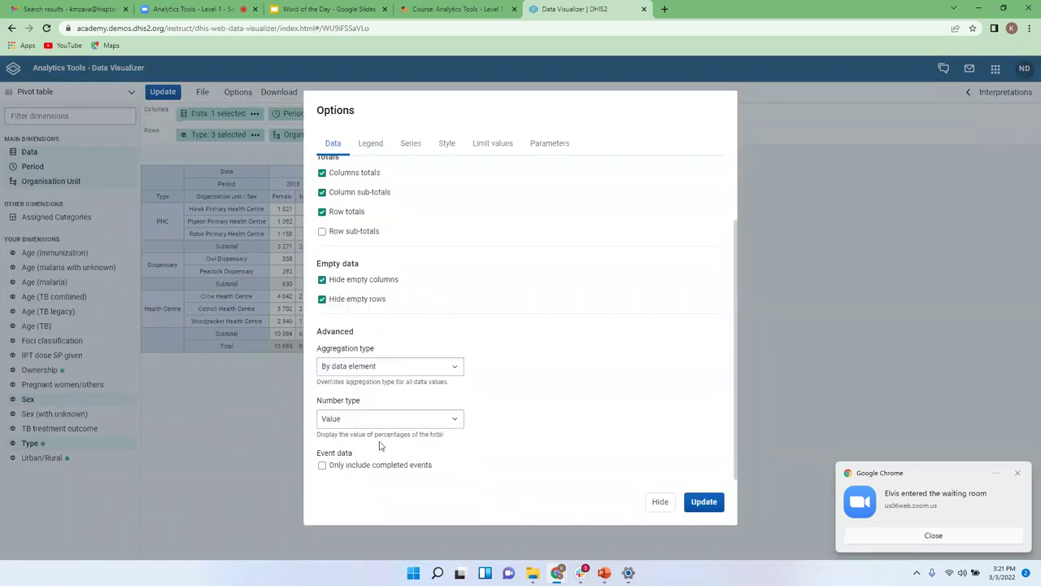
{"action": "left_click", "coordinate": [438, 422]}
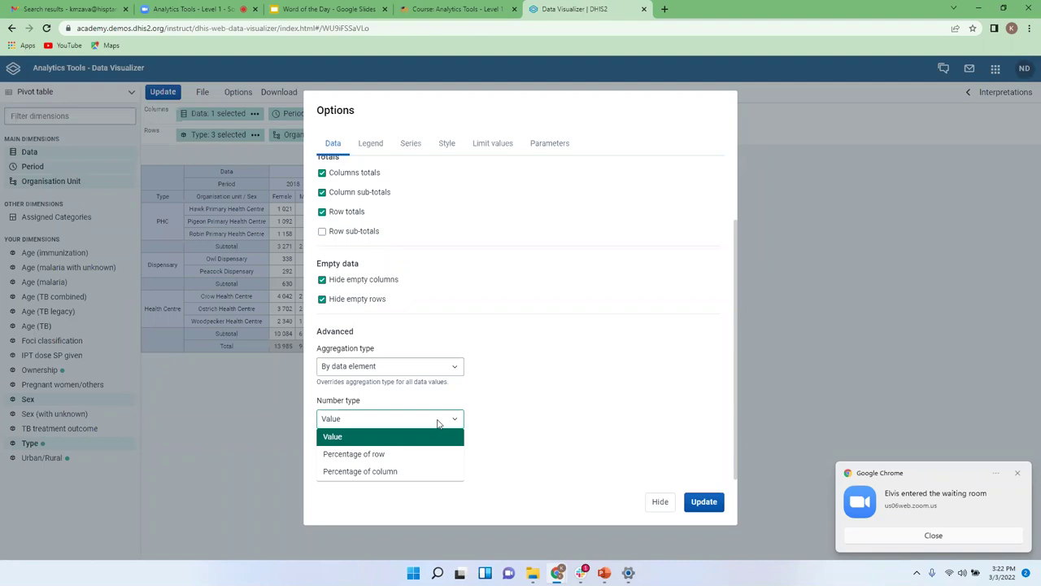
{"action": "left_click", "coordinate": [652, 504]}
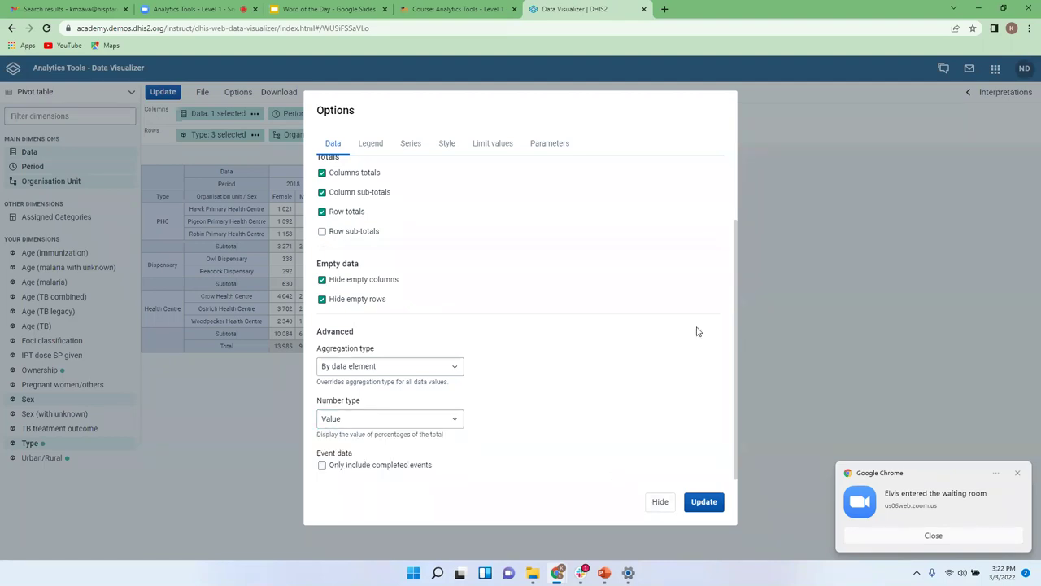
{"action": "left_click", "coordinate": [657, 501]}
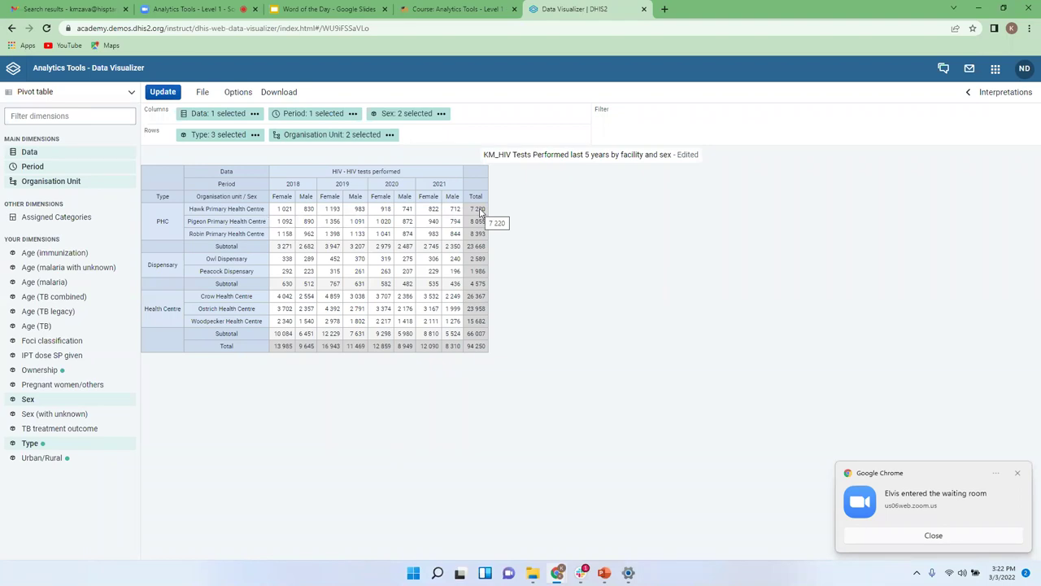
Step: Set the pivot table's number type to Percentage of row and update the table
{"action": "left_click", "coordinate": [233, 94]}
{"action": "scroll", "coordinate": [401, 358], "scroll_direction": "down", "scroll_amount": 2}
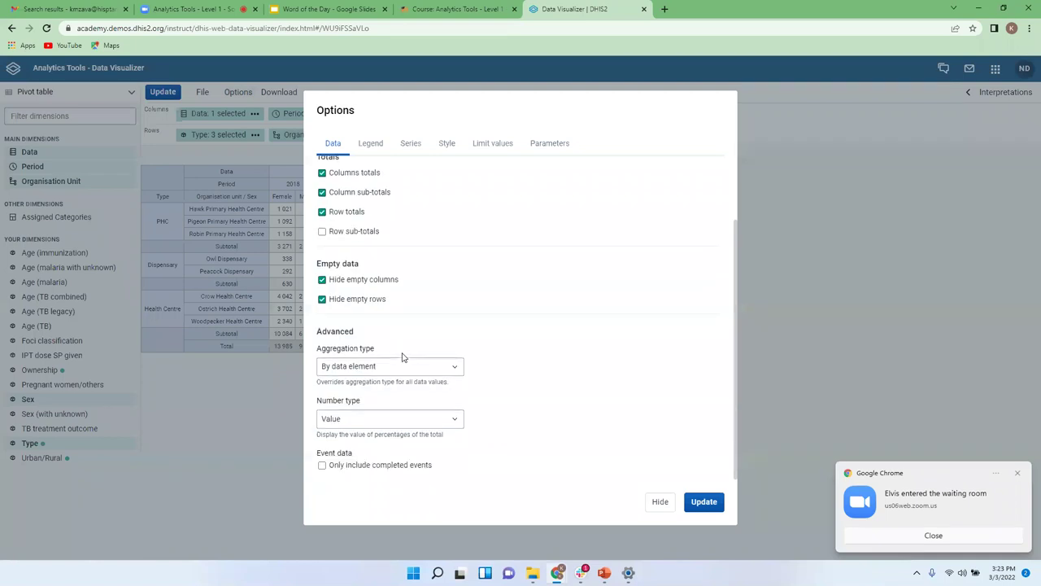
{"action": "left_click", "coordinate": [353, 419]}
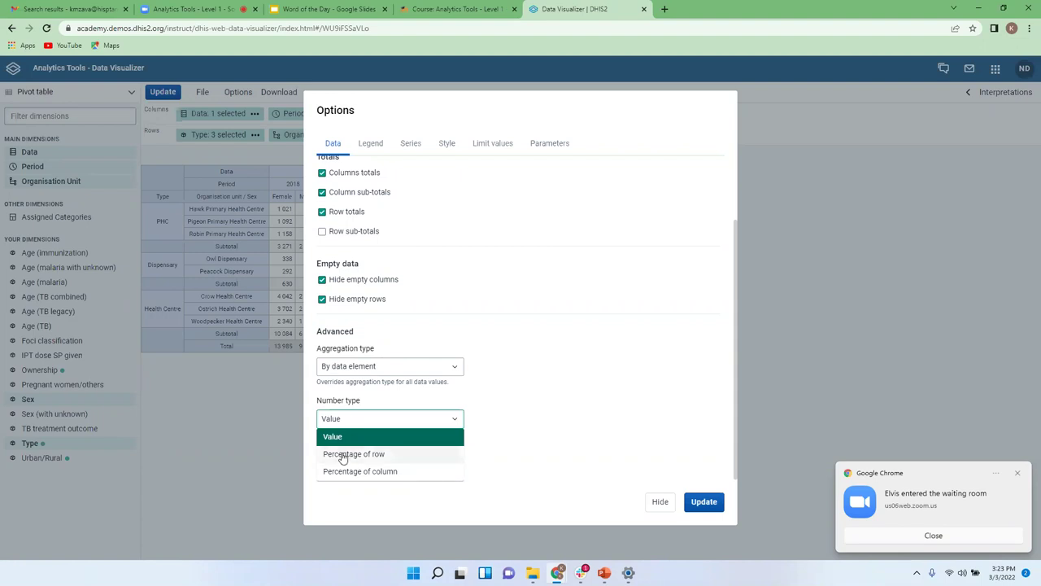
{"action": "left_click", "coordinate": [342, 455]}
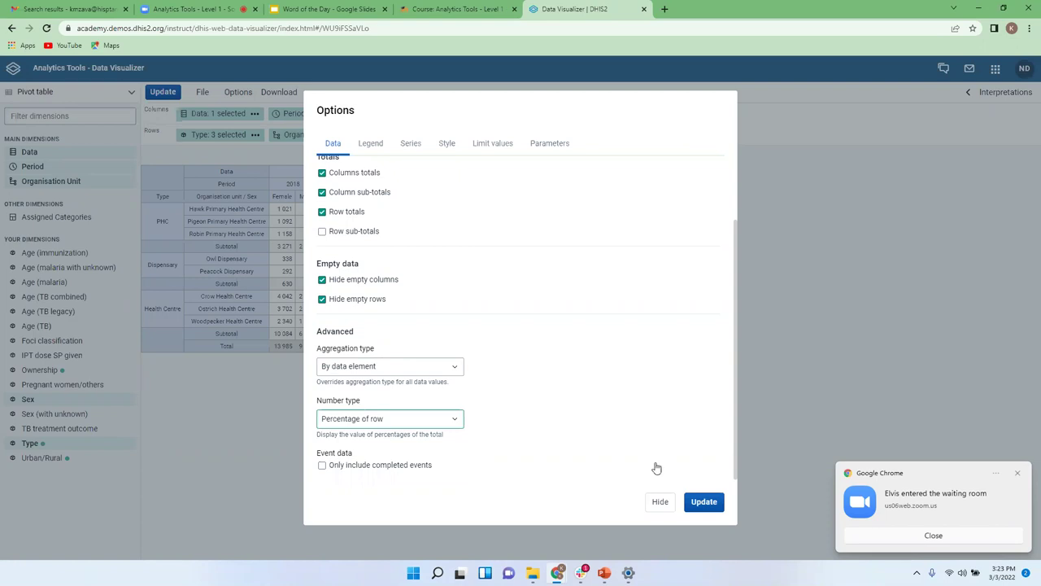
{"action": "left_click", "coordinate": [700, 508]}
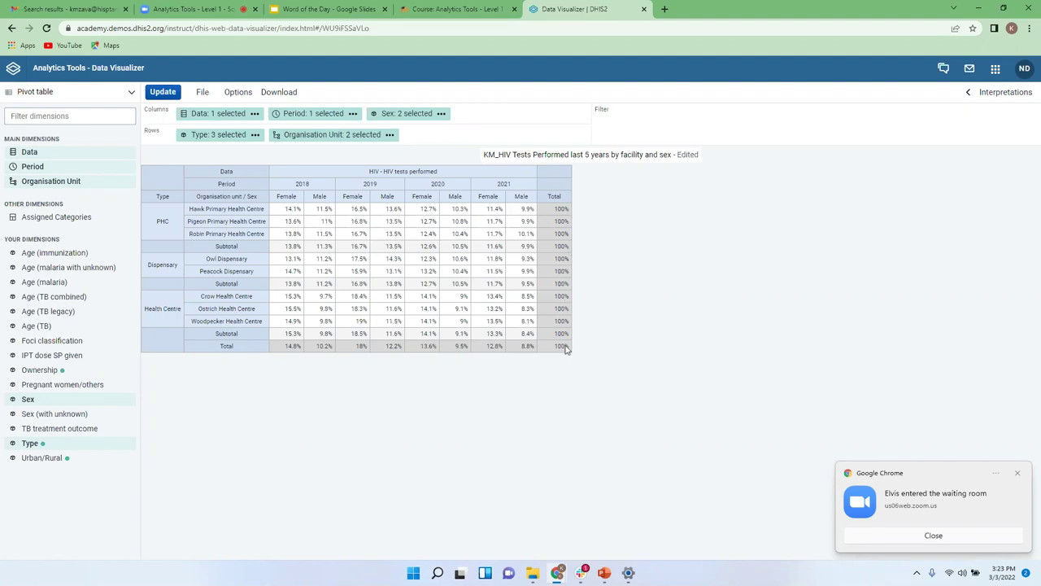
Step: Change the pivot table's number type to Percentage of column and update the table
{"action": "left_click", "coordinate": [237, 94]}
{"action": "scroll", "coordinate": [396, 349], "scroll_direction": "down", "scroll_amount": 3}
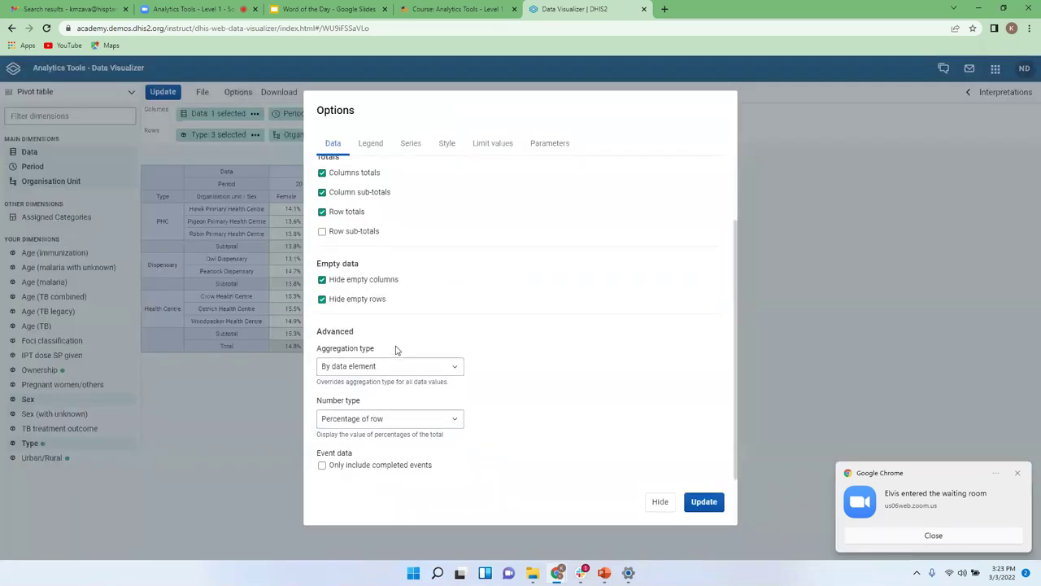
{"action": "left_click", "coordinate": [365, 424]}
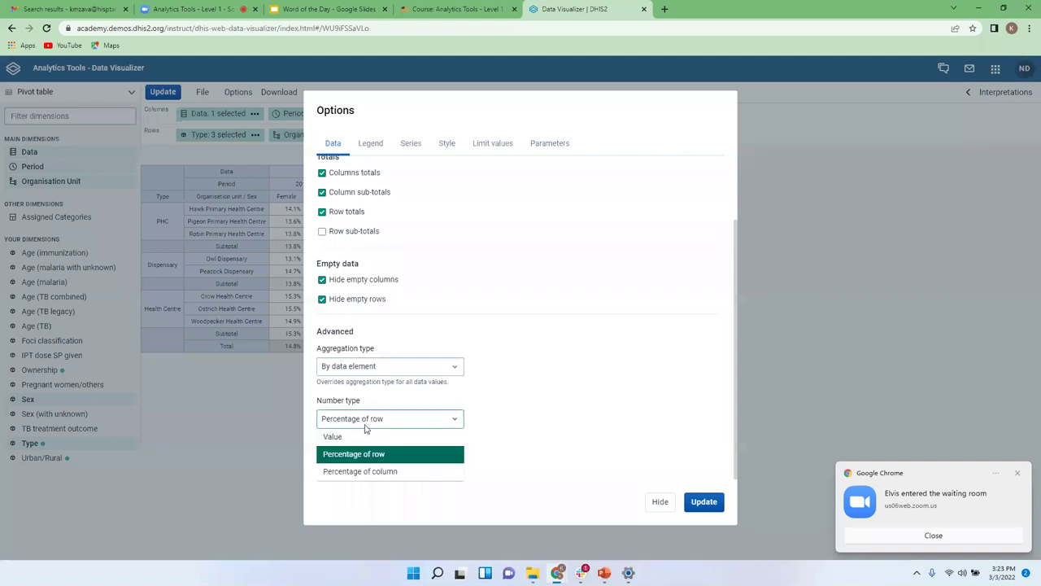
{"action": "left_click", "coordinate": [342, 474]}
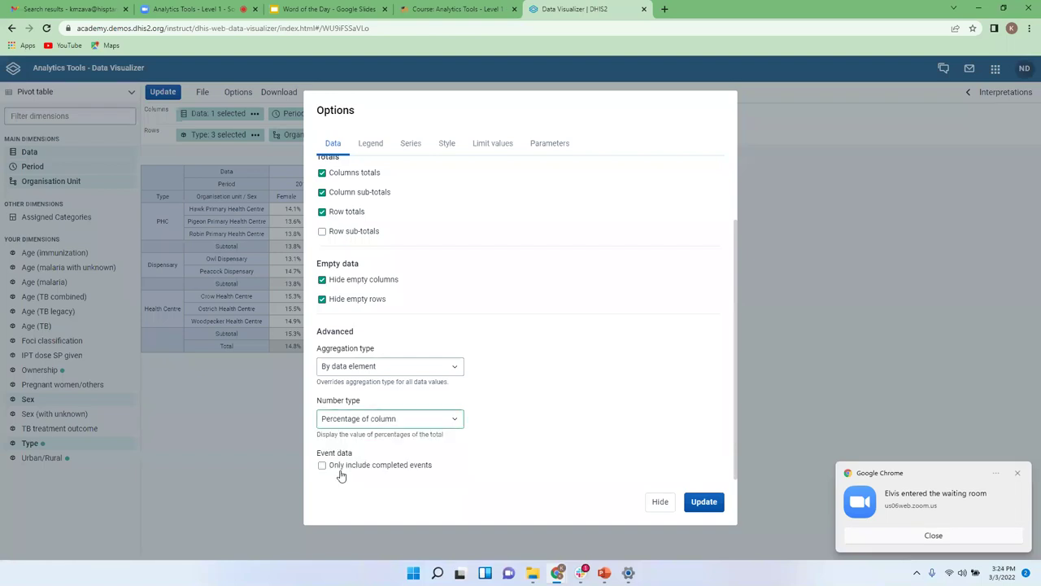
{"action": "left_click", "coordinate": [704, 503]}
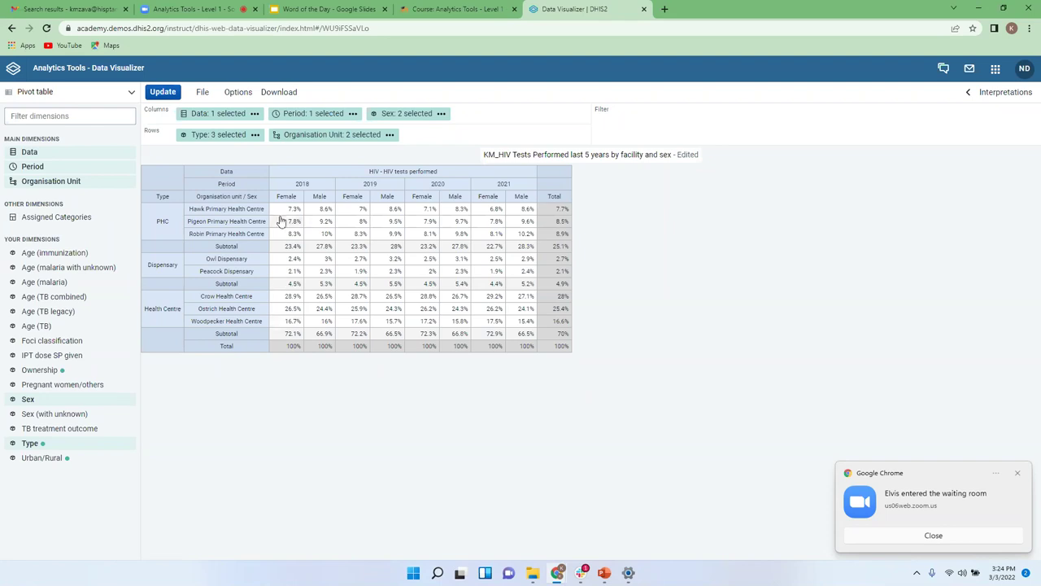
Step: Set the pivot table's number type back to Value and update the table
{"action": "left_click", "coordinate": [238, 93]}
{"action": "scroll", "coordinate": [406, 352], "scroll_direction": "down", "scroll_amount": 2}
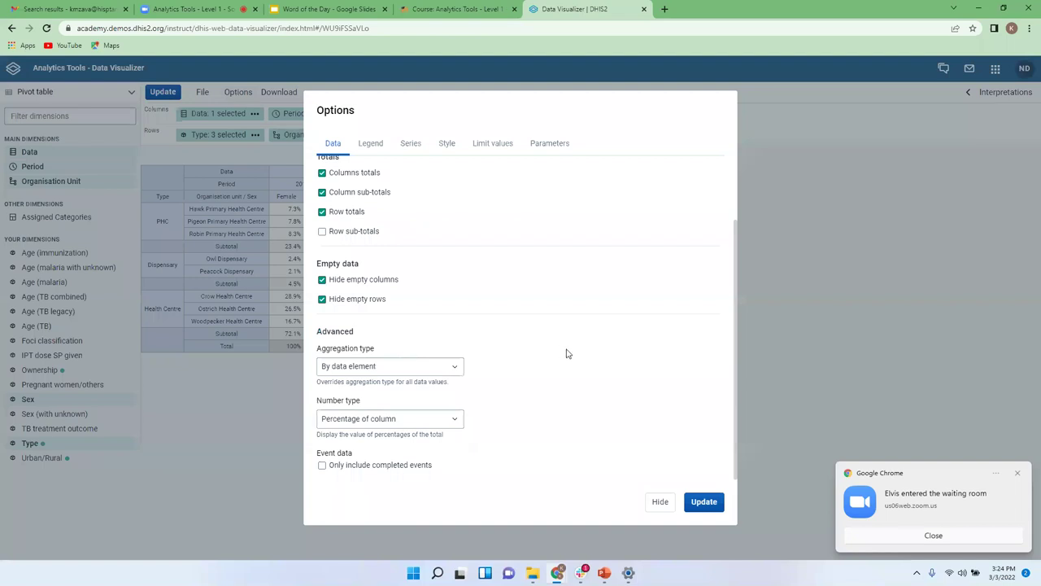
{"action": "left_click", "coordinate": [425, 422]}
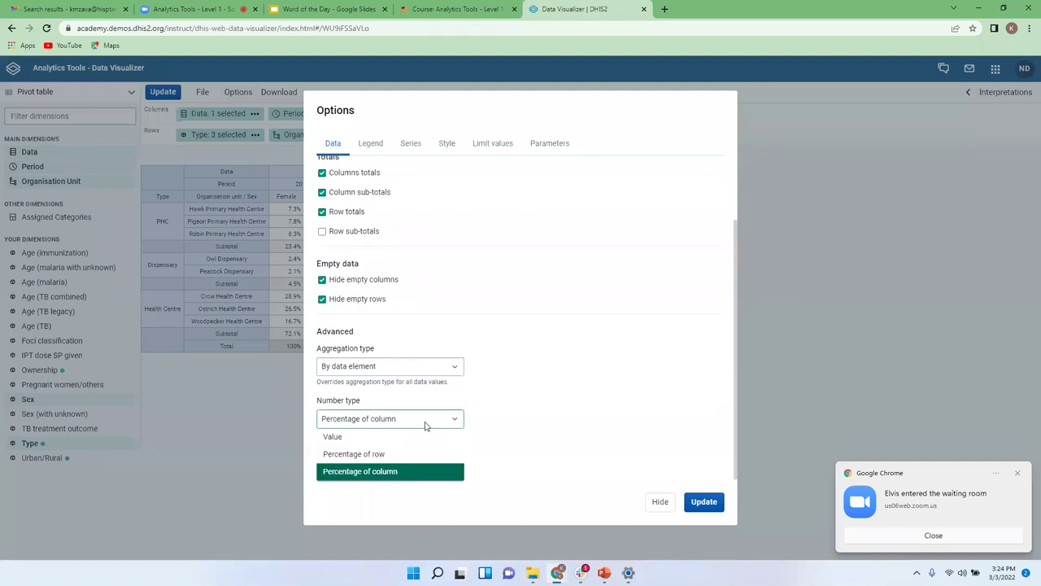
{"action": "left_click", "coordinate": [350, 439]}
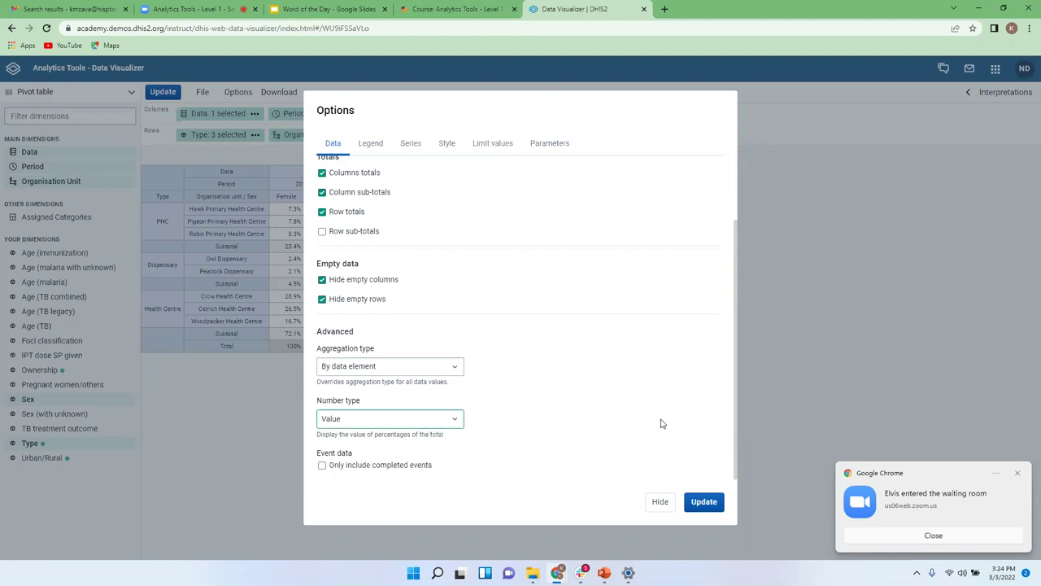
{"action": "left_click", "coordinate": [703, 501]}
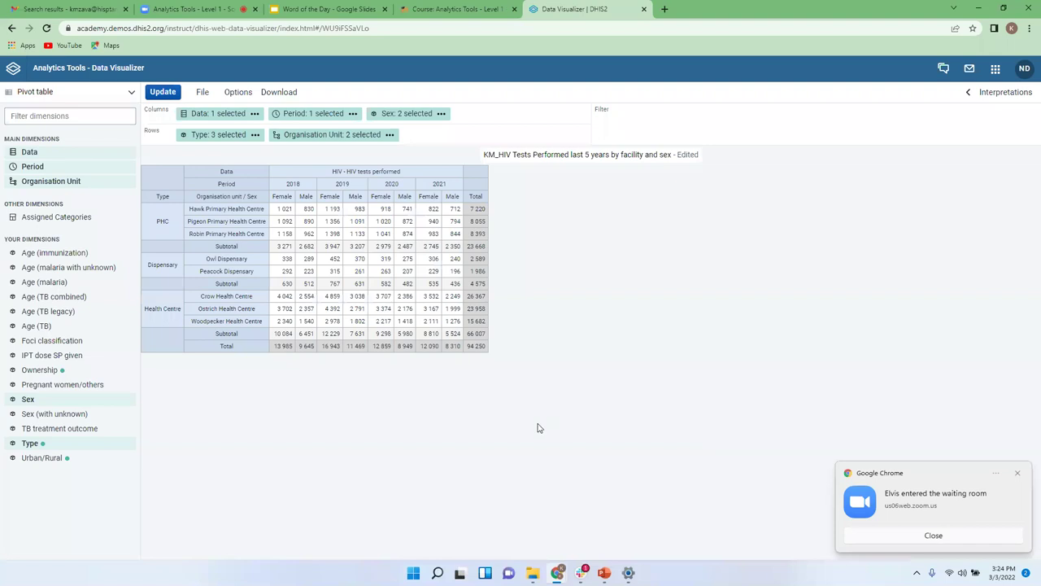